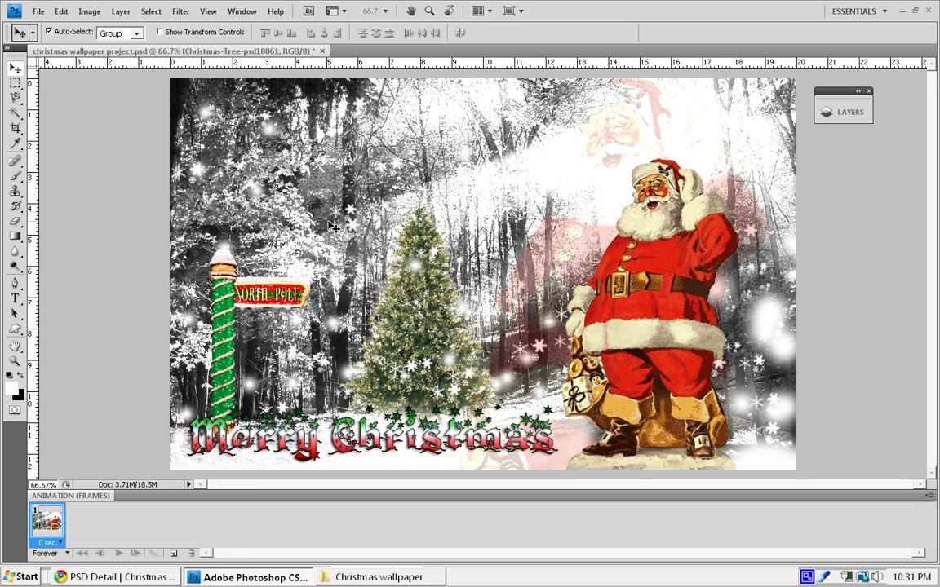
Create a new Untitled-1 document 1440 × 900 pixels in size.
{"action": "left_click", "coordinate": [39, 12]}
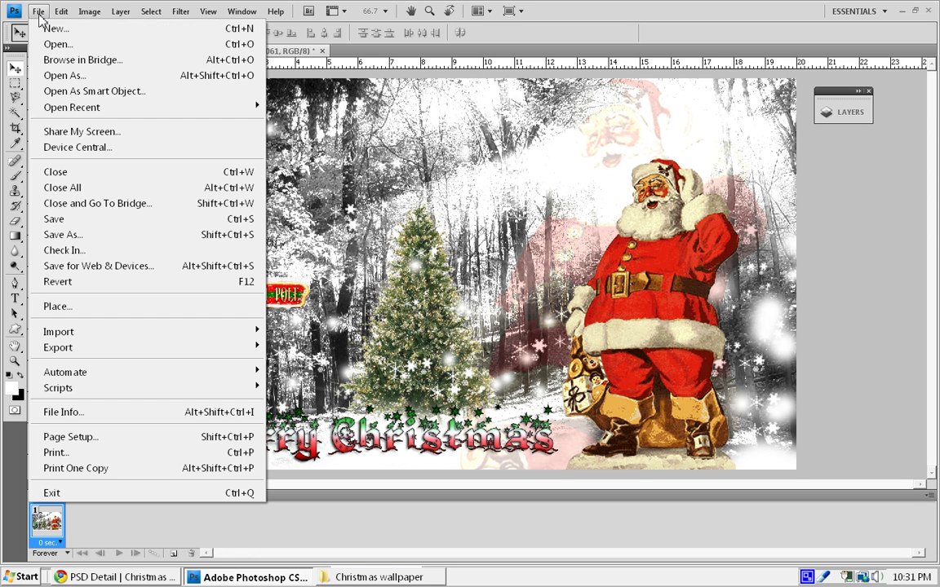
{"action": "left_click", "coordinate": [55, 29]}
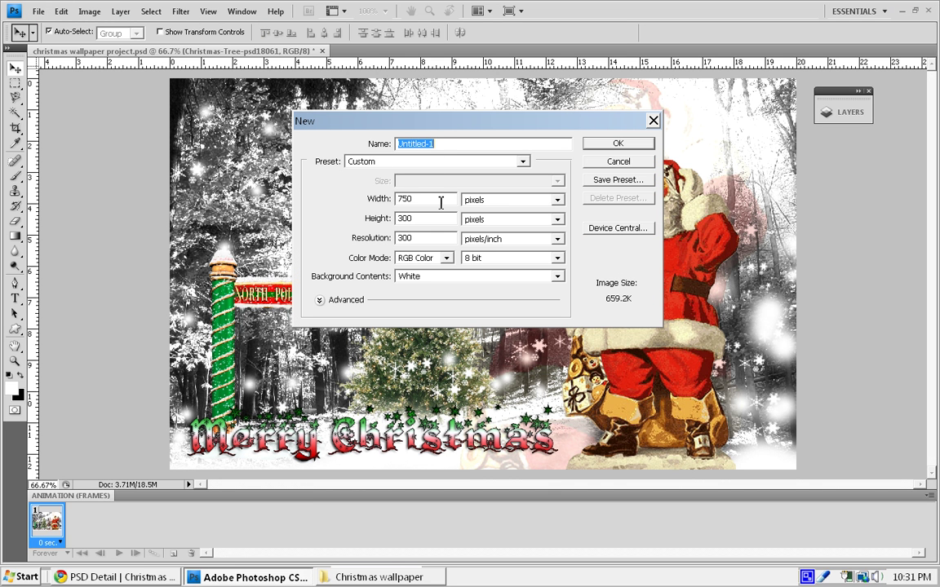
{"action": "left_click", "coordinate": [441, 202]}
{"action": "type", "text": "1440"}
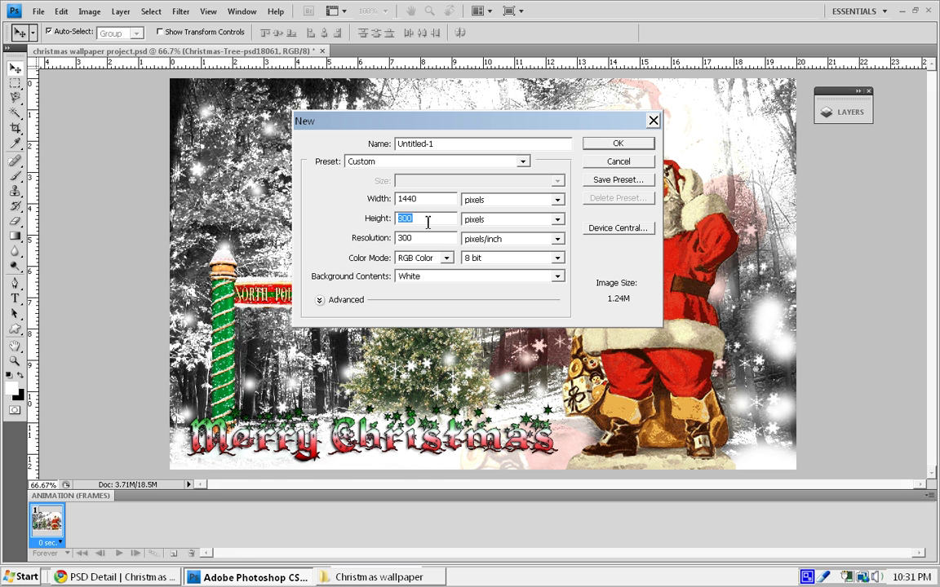
{"action": "type", "text": "900"}
{"action": "left_click", "coordinate": [617, 145]}
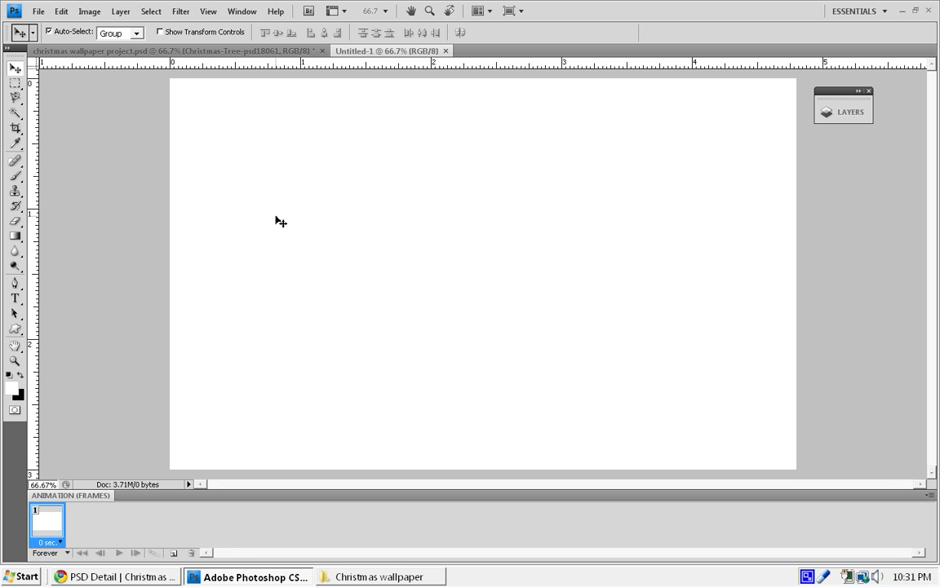
Place the wallpaper image from Project Files > Christmas wallpaper, committing it at 24% to fill the canvas.
{"action": "left_click", "coordinate": [37, 12]}
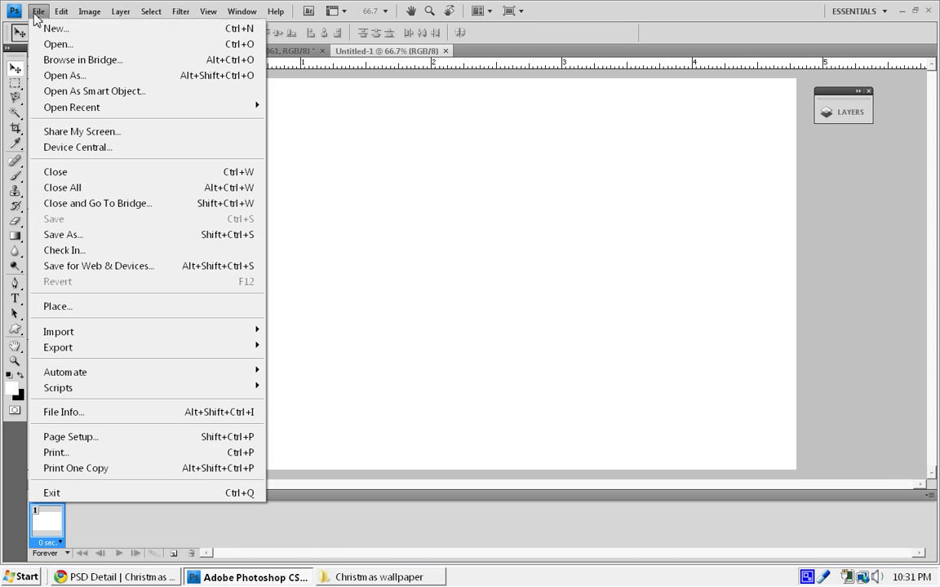
{"action": "left_click", "coordinate": [112, 315]}
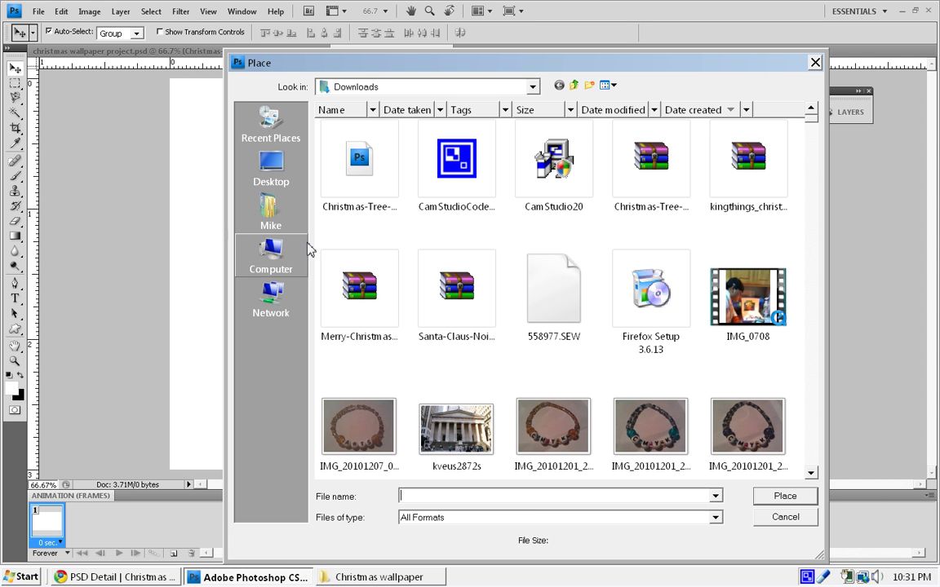
{"action": "left_click", "coordinate": [271, 214]}
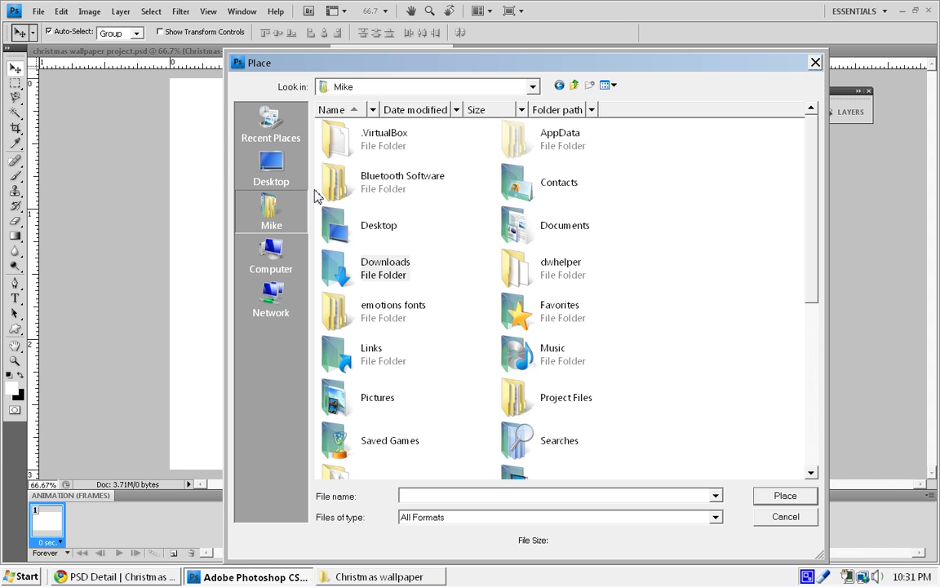
{"action": "double_click", "coordinate": [548, 400]}
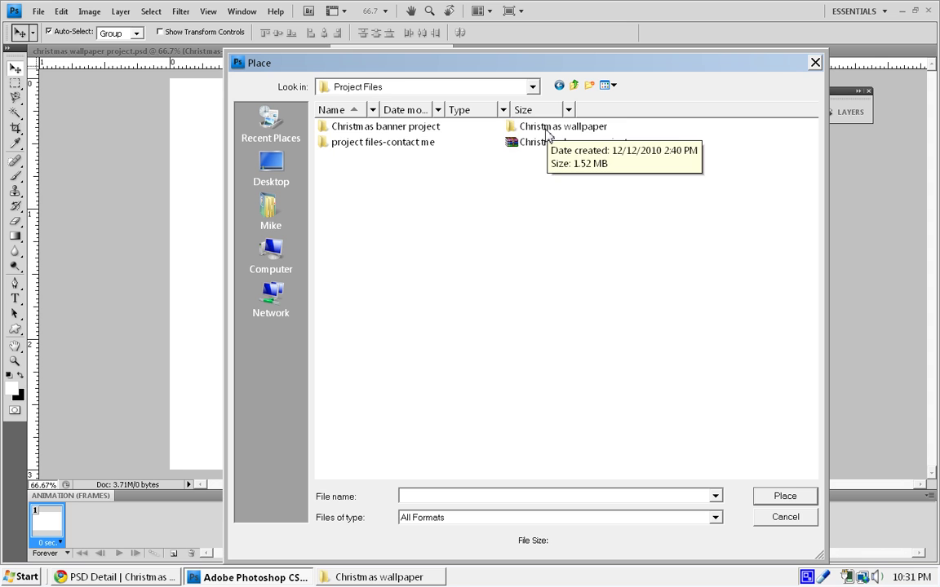
{"action": "double_click", "coordinate": [549, 132]}
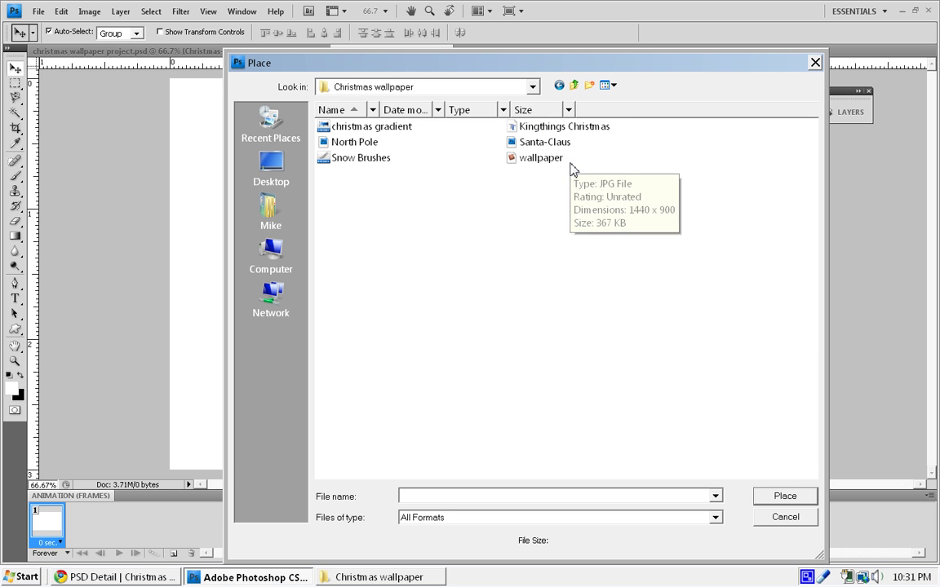
{"action": "left_click", "coordinate": [544, 159]}
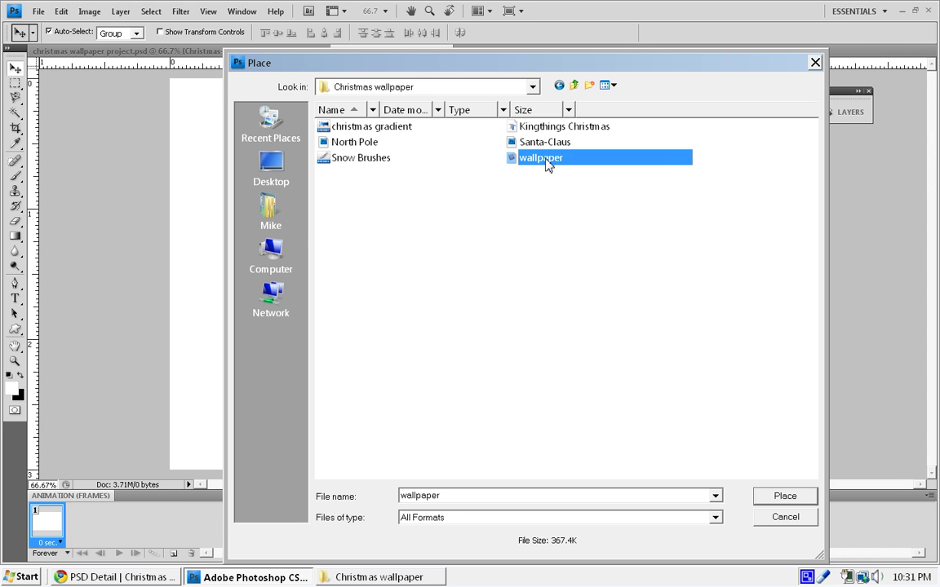
{"action": "double_click", "coordinate": [547, 161]}
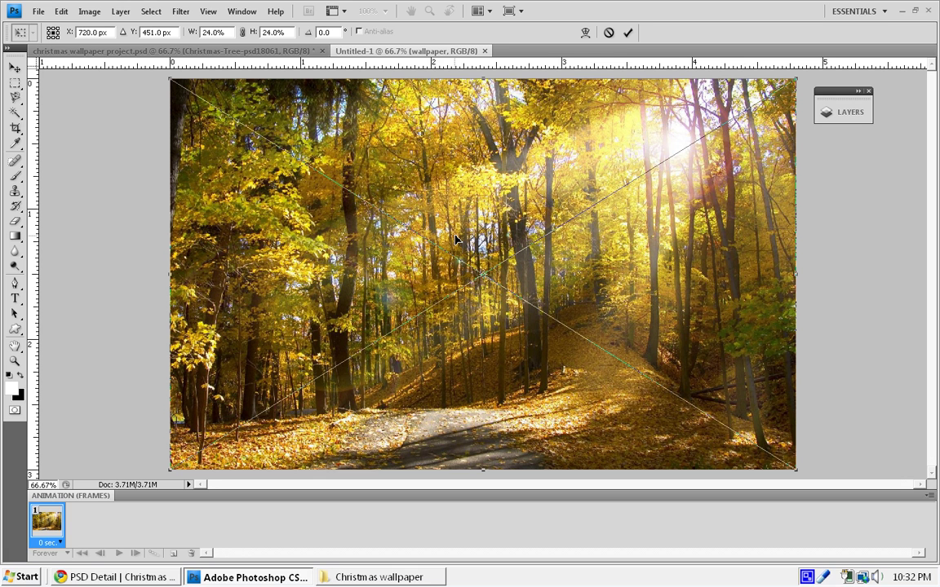
{"action": "key", "text": "Return"}
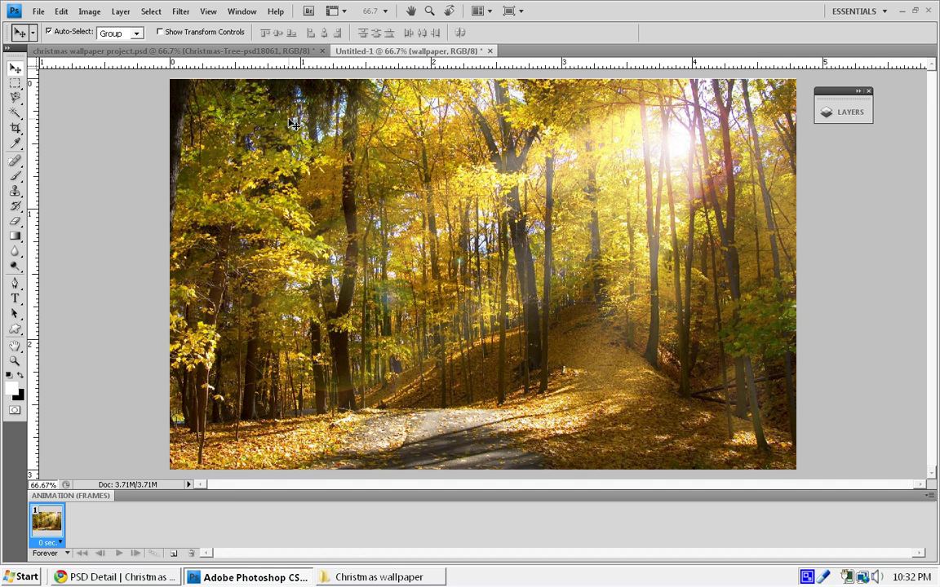
Rasterize the wallpaper layer from the Layers panel.
{"action": "left_click", "coordinate": [91, 12]}
{"action": "mouse_move", "coordinate": [249, 54]}
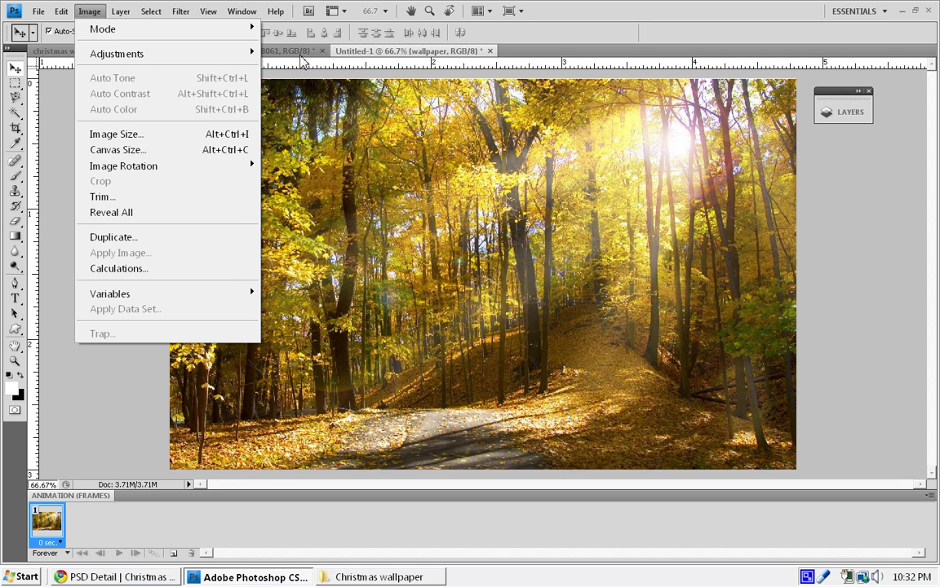
{"action": "left_click", "coordinate": [852, 113]}
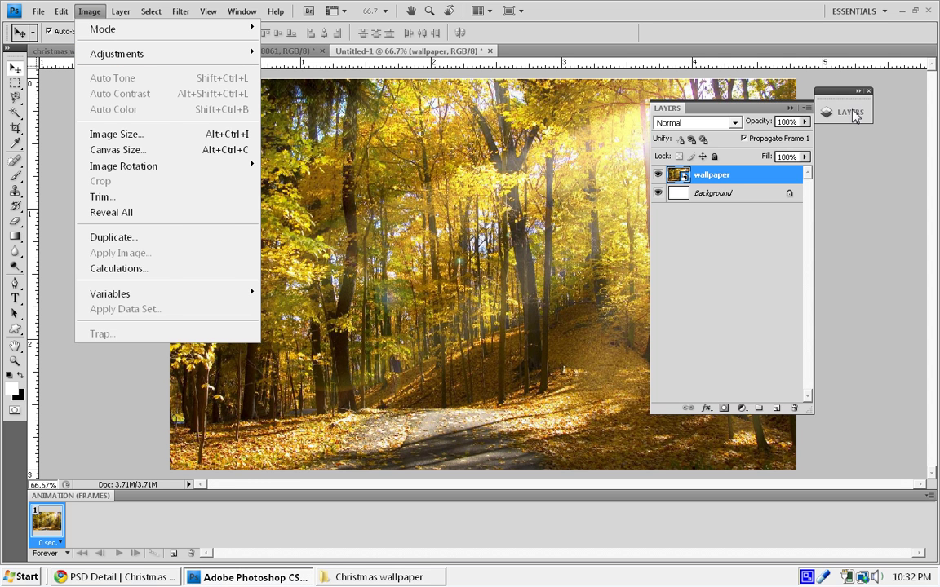
{"action": "right_click", "coordinate": [749, 178]}
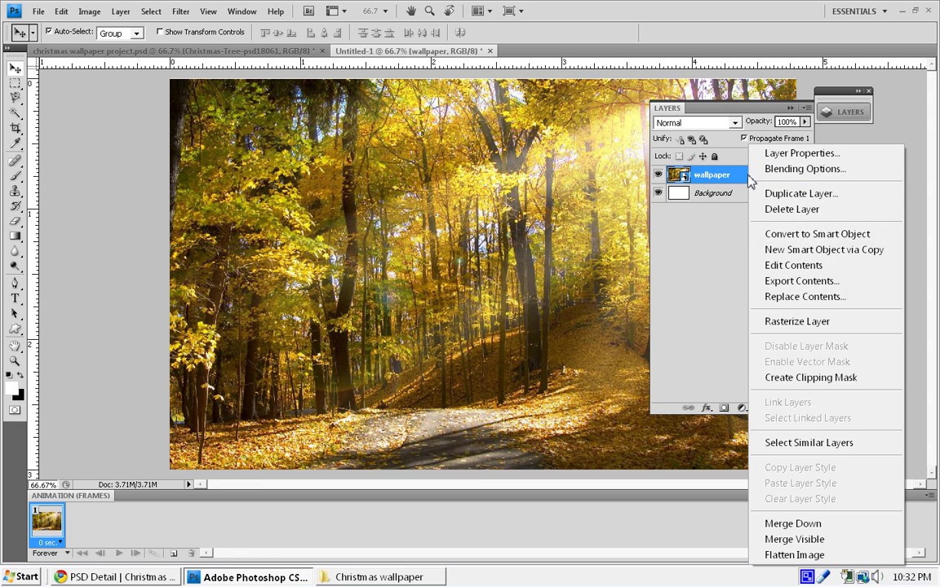
{"action": "left_click", "coordinate": [784, 323]}
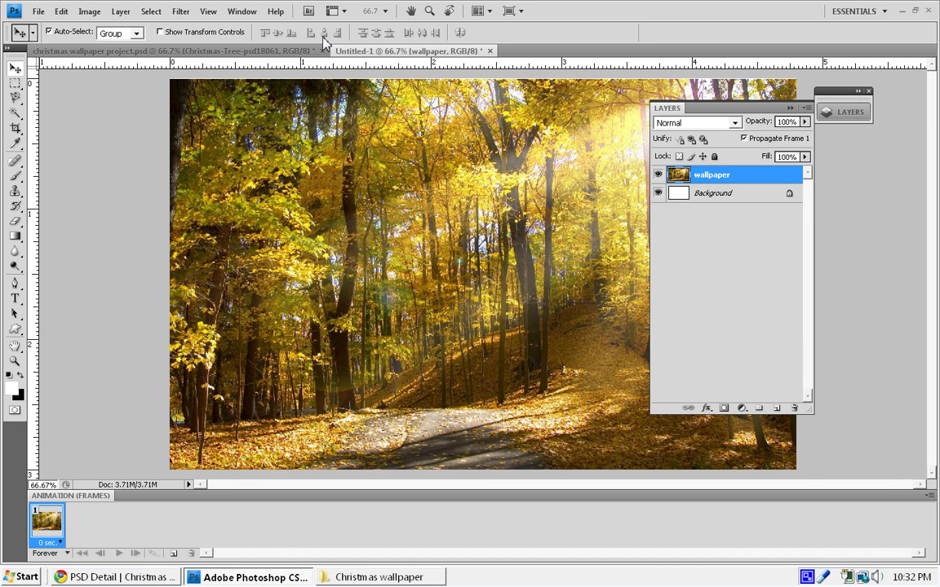
Desaturate the wallpaper layer to black and white.
{"action": "left_click", "coordinate": [94, 14]}
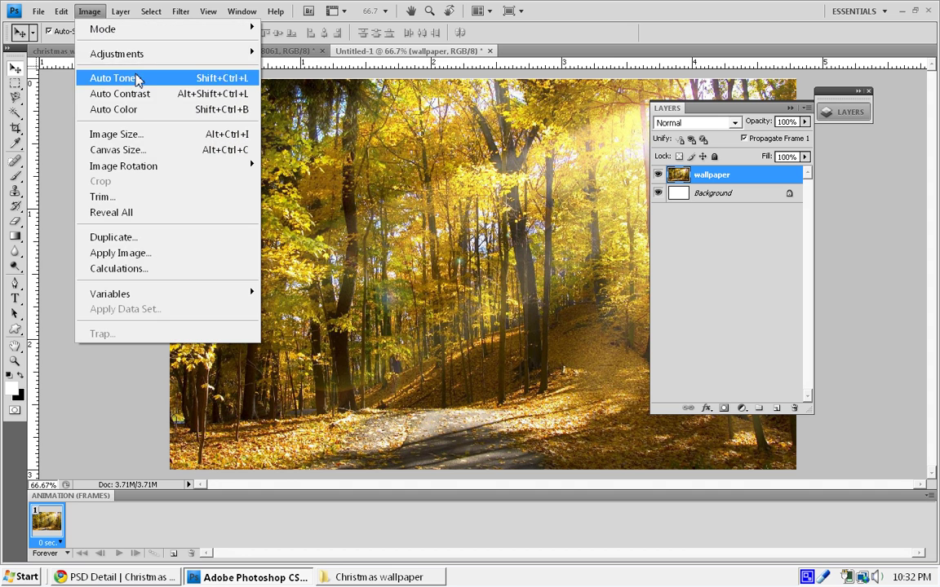
{"action": "mouse_move", "coordinate": [130, 54]}
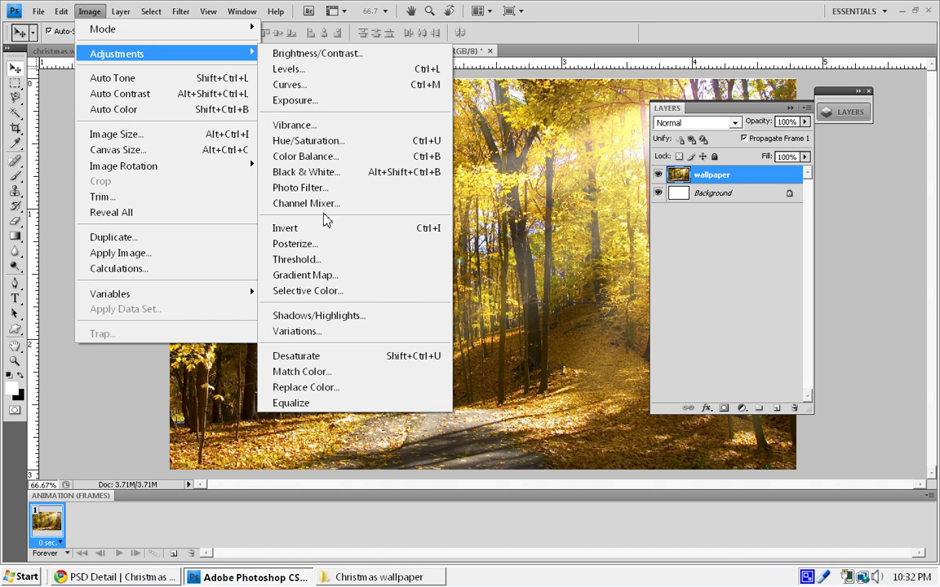
{"action": "left_click", "coordinate": [329, 360]}
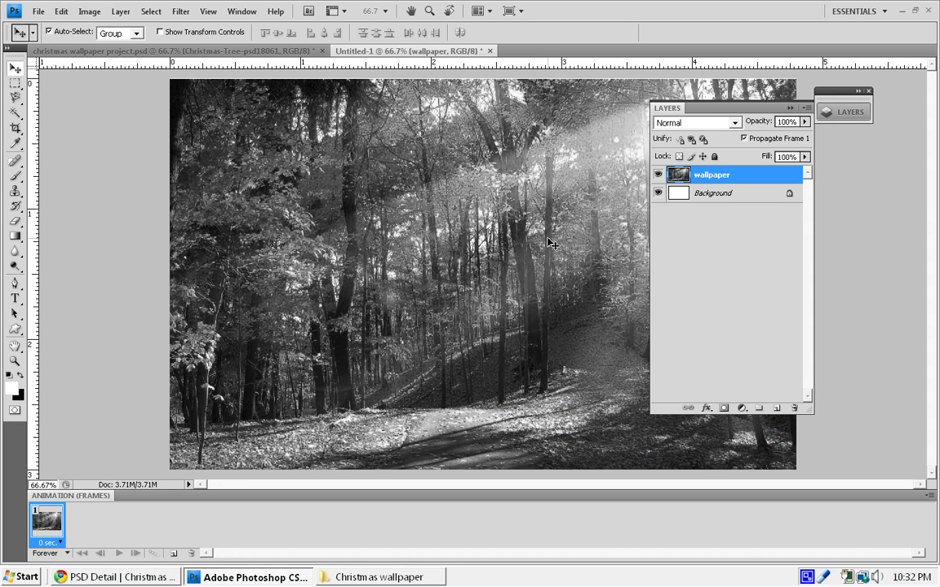
Duplicate the grayscale wallpaper layer and set the copy's blend mode to Color Dodge.
{"action": "key", "text": "ctrl+j"}
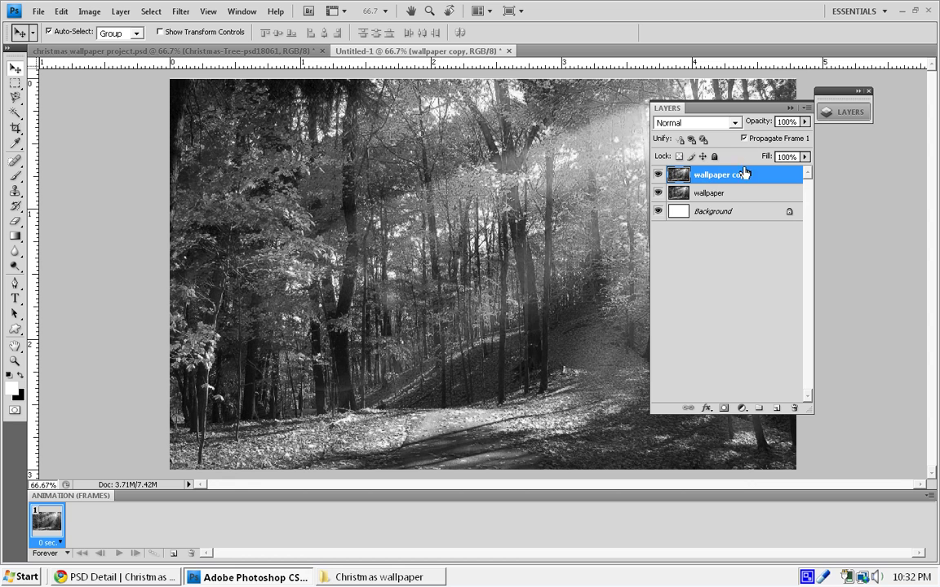
{"action": "left_click", "coordinate": [738, 125]}
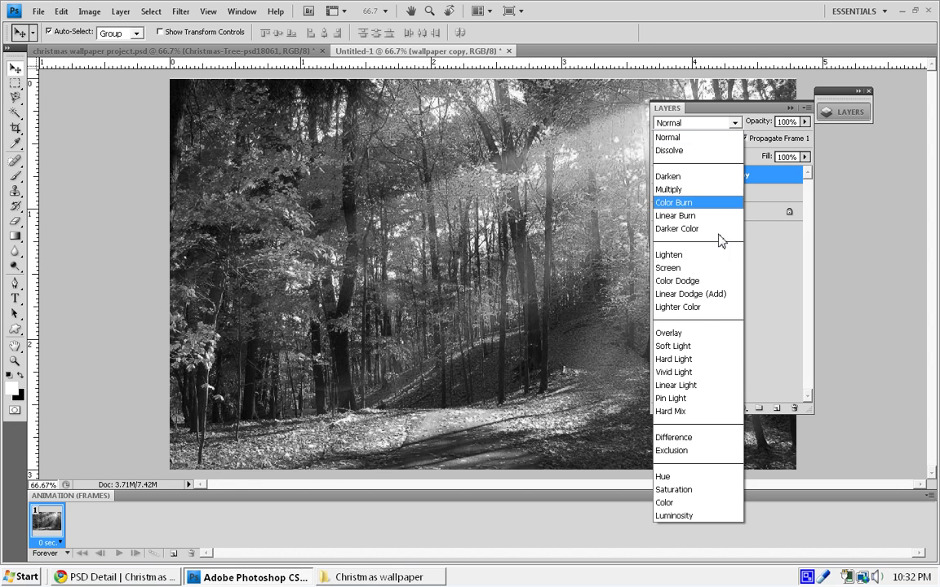
{"action": "left_click", "coordinate": [708, 282]}
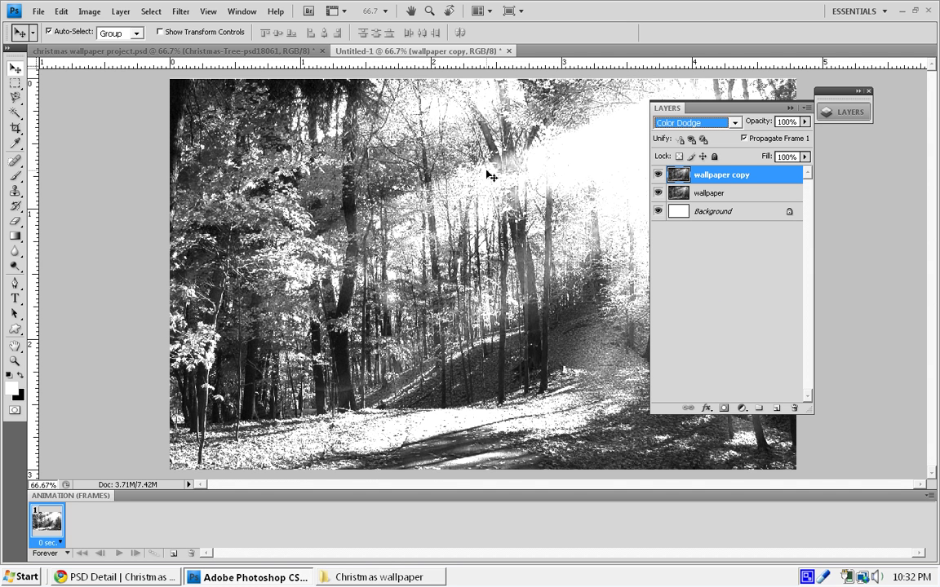
{"action": "left_click", "coordinate": [789, 109]}
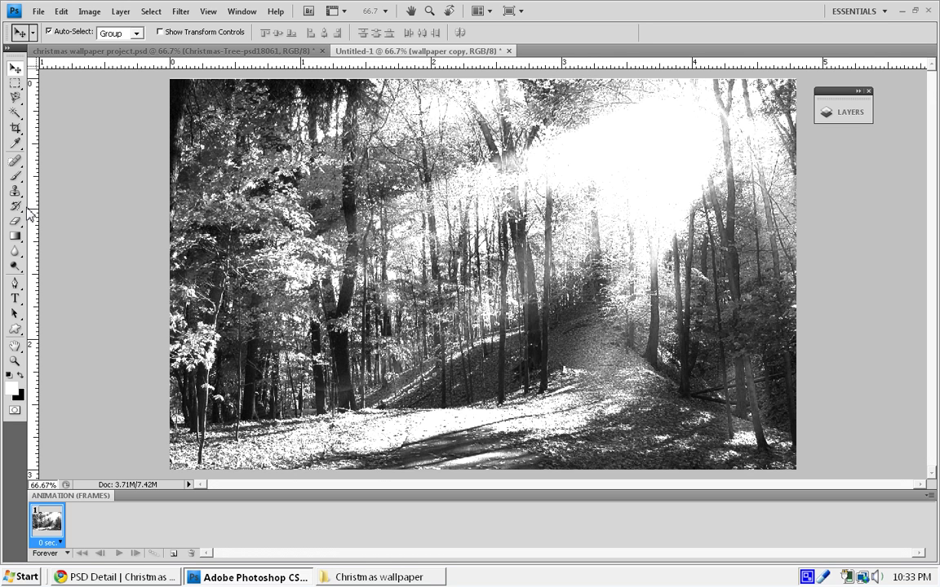
Add a new empty layer named 'snow'.
{"action": "left_click", "coordinate": [846, 114]}
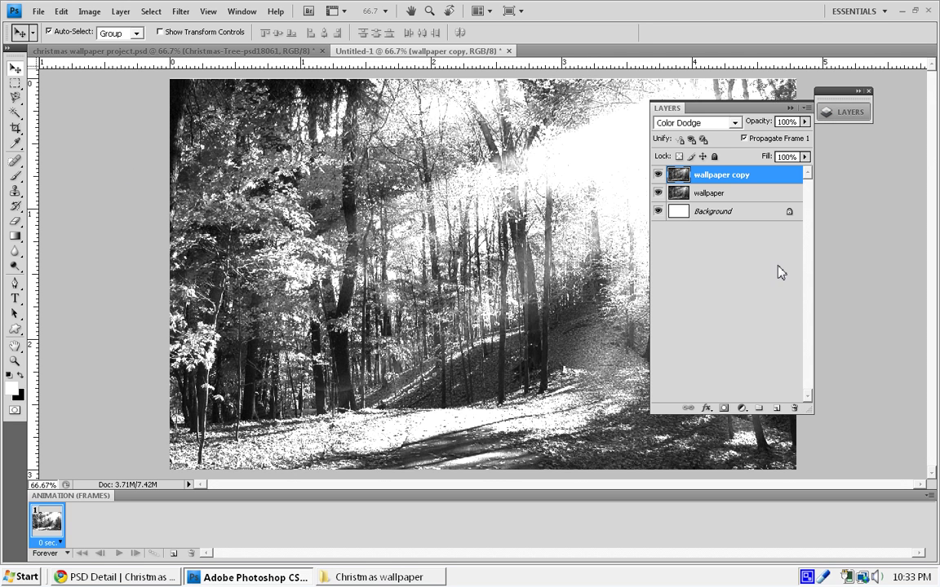
{"action": "left_click", "coordinate": [778, 410]}
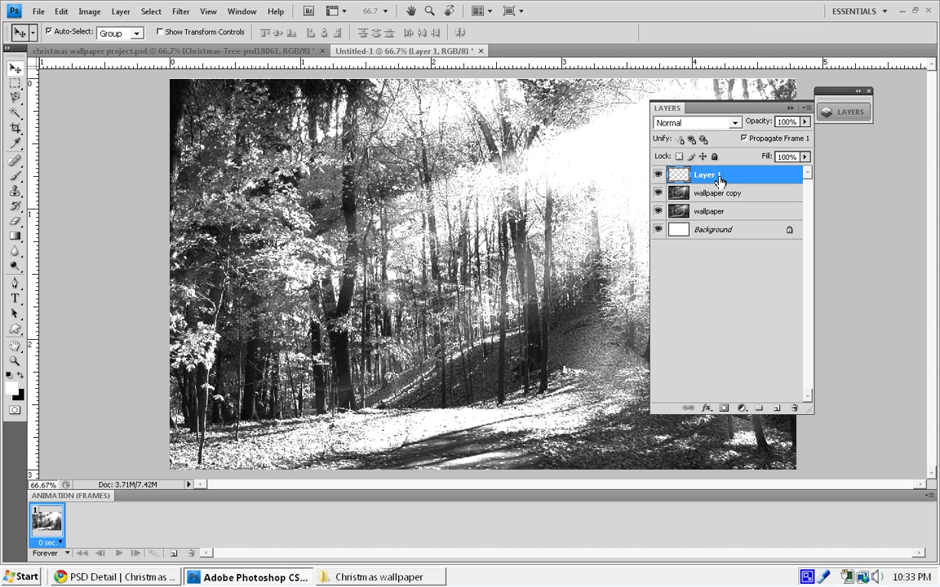
{"action": "double_click", "coordinate": [721, 176]}
{"action": "type", "text": "snow"}
{"action": "key", "text": "Return"}
{"action": "left_click", "coordinate": [791, 107]}
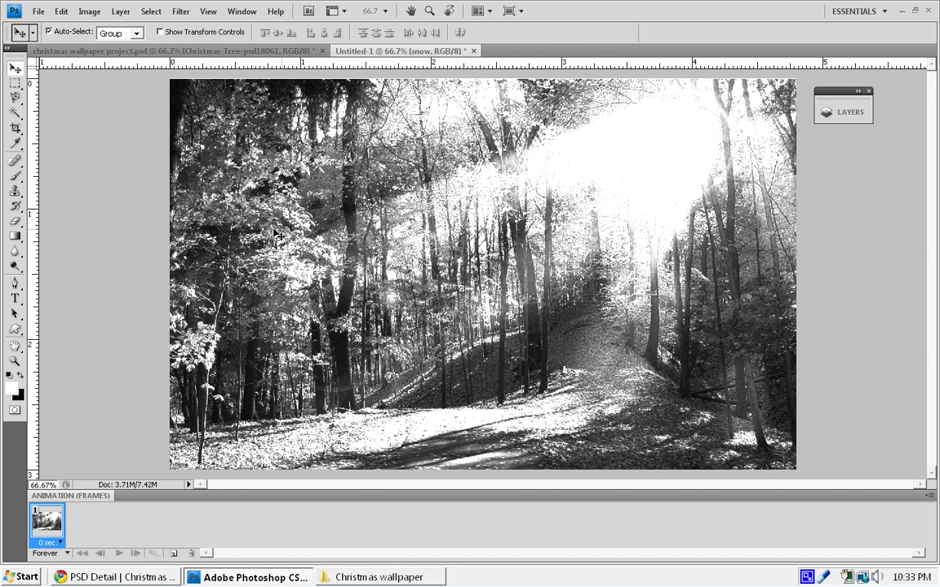
Paint soft white snow along the bottom of the forest with the Brush tool.
{"action": "left_click", "coordinate": [15, 176]}
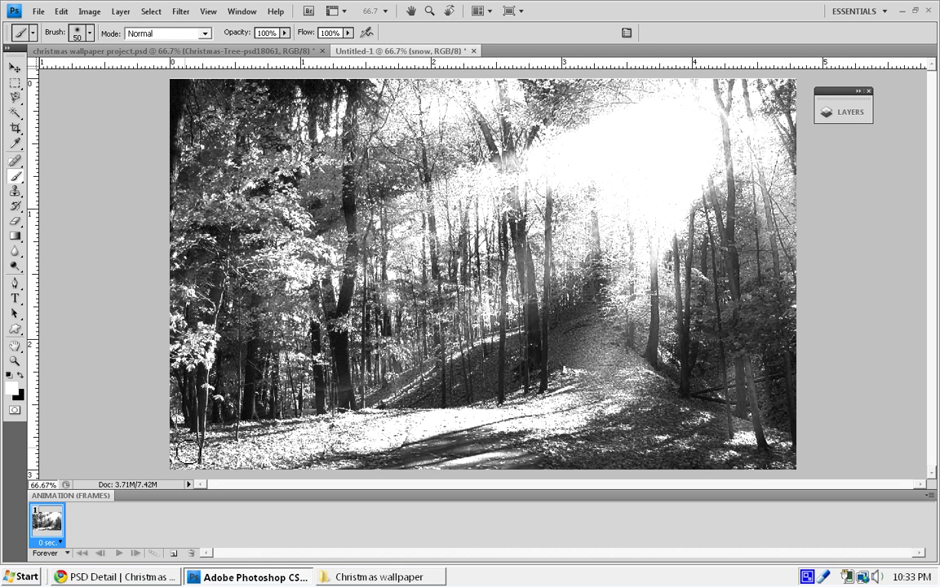
{"action": "mouse_move", "coordinate": [187, 448]}
{"action": "left_mouse_down"}
{"action": "mouse_move", "coordinate": [182, 439]}
{"action": "mouse_move", "coordinate": [189, 453]}
{"action": "mouse_move", "coordinate": [227, 462]}
{"action": "mouse_move", "coordinate": [218, 454]}
{"action": "left_mouse_up"}
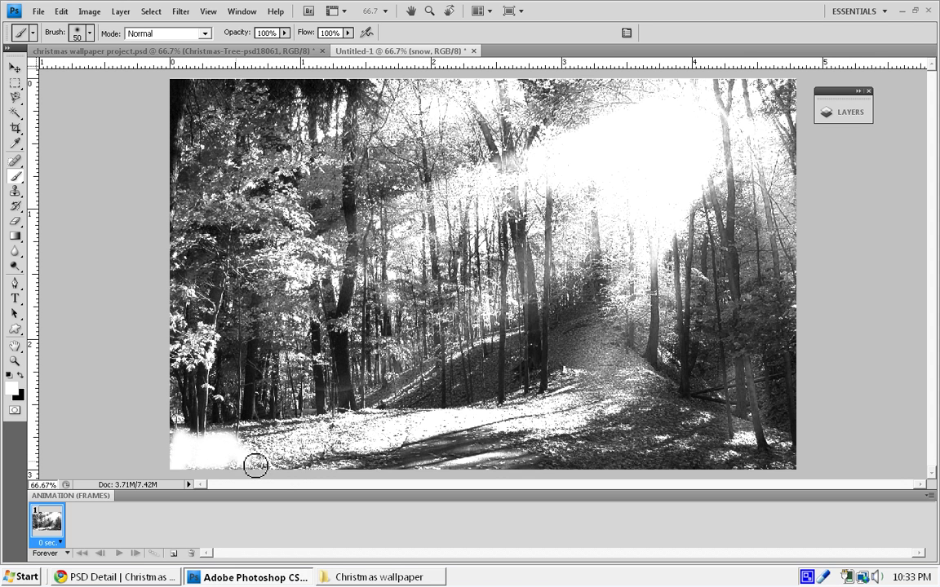
{"action": "mouse_move", "coordinate": [255, 465]}
{"action": "left_mouse_down"}
{"action": "mouse_move", "coordinate": [313, 470]}
{"action": "mouse_move", "coordinate": [279, 460]}
{"action": "mouse_move", "coordinate": [328, 452]}
{"action": "mouse_move", "coordinate": [343, 467]}
{"action": "mouse_move", "coordinate": [324, 462]}
{"action": "mouse_move", "coordinate": [337, 475]}
{"action": "mouse_move", "coordinate": [372, 463]}
{"action": "mouse_move", "coordinate": [391, 439]}
{"action": "mouse_move", "coordinate": [386, 470]}
{"action": "mouse_move", "coordinate": [337, 479]}
{"action": "mouse_move", "coordinate": [345, 468]}
{"action": "mouse_move", "coordinate": [484, 459]}
{"action": "mouse_move", "coordinate": [437, 461]}
{"action": "mouse_move", "coordinate": [500, 476]}
{"action": "mouse_move", "coordinate": [629, 482]}
{"action": "mouse_move", "coordinate": [626, 469]}
{"action": "mouse_move", "coordinate": [765, 445]}
{"action": "mouse_move", "coordinate": [757, 454]}
{"action": "mouse_move", "coordinate": [772, 454]}
{"action": "mouse_move", "coordinate": [544, 437]}
{"action": "mouse_move", "coordinate": [576, 435]}
{"action": "mouse_move", "coordinate": [522, 463]}
{"action": "mouse_move", "coordinate": [533, 446]}
{"action": "mouse_move", "coordinate": [501, 461]}
{"action": "mouse_move", "coordinate": [419, 460]}
{"action": "mouse_move", "coordinate": [442, 439]}
{"action": "mouse_move", "coordinate": [453, 449]}
{"action": "mouse_move", "coordinate": [368, 470]}
{"action": "mouse_move", "coordinate": [306, 463]}
{"action": "mouse_move", "coordinate": [367, 453]}
{"action": "mouse_move", "coordinate": [340, 445]}
{"action": "mouse_move", "coordinate": [252, 461]}
{"action": "mouse_move", "coordinate": [273, 444]}
{"action": "mouse_move", "coordinate": [248, 455]}
{"action": "mouse_move", "coordinate": [265, 440]}
{"action": "mouse_move", "coordinate": [173, 449]}
{"action": "left_mouse_up"}
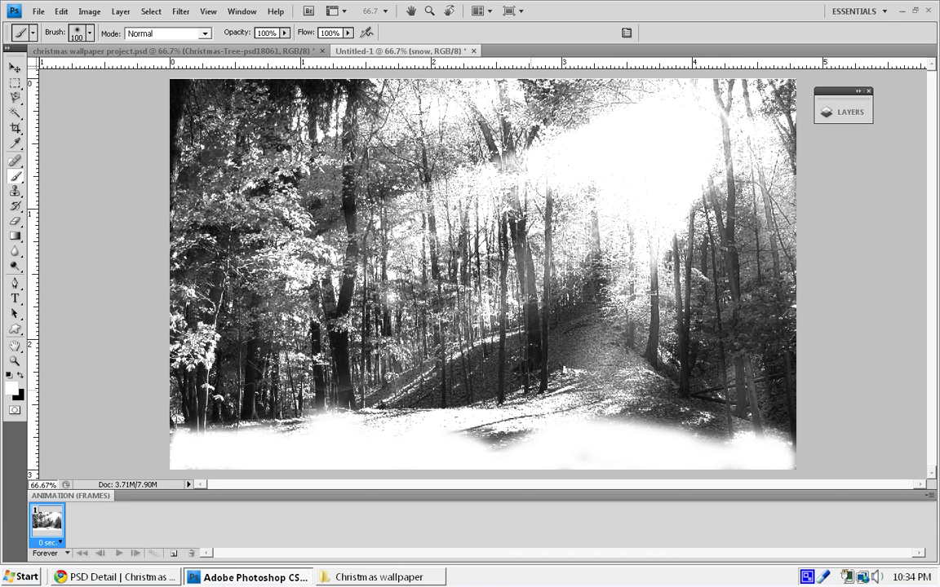
On a new layer, dab about twenty soft white 50 px glow dots across the trees and path.
{"action": "key", "text": "ctrl+shift+n"}
{"action": "key", "text": "Return"}
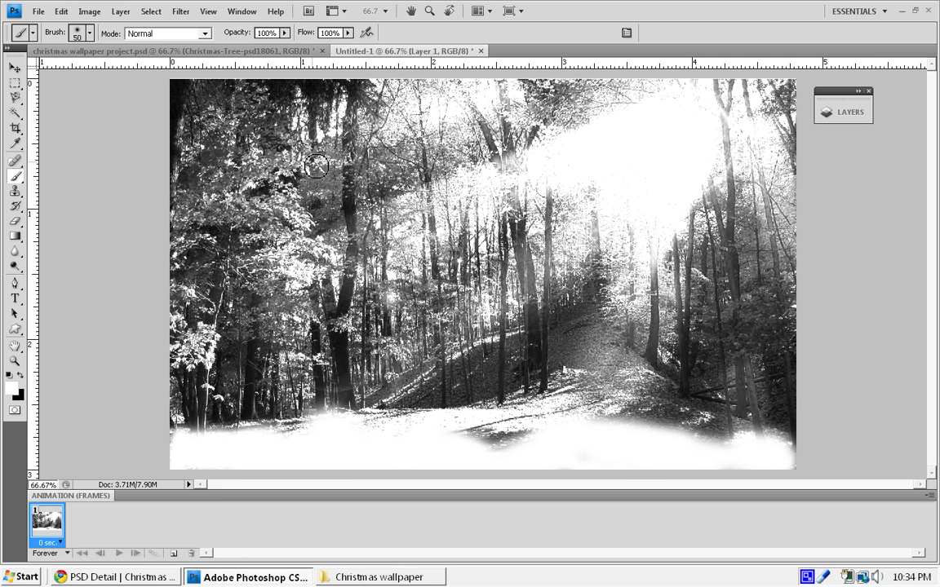
{"action": "left_click", "coordinate": [313, 161]}
{"action": "left_click", "coordinate": [228, 200]}
{"action": "left_click", "coordinate": [377, 293]}
{"action": "left_click", "coordinate": [240, 338]}
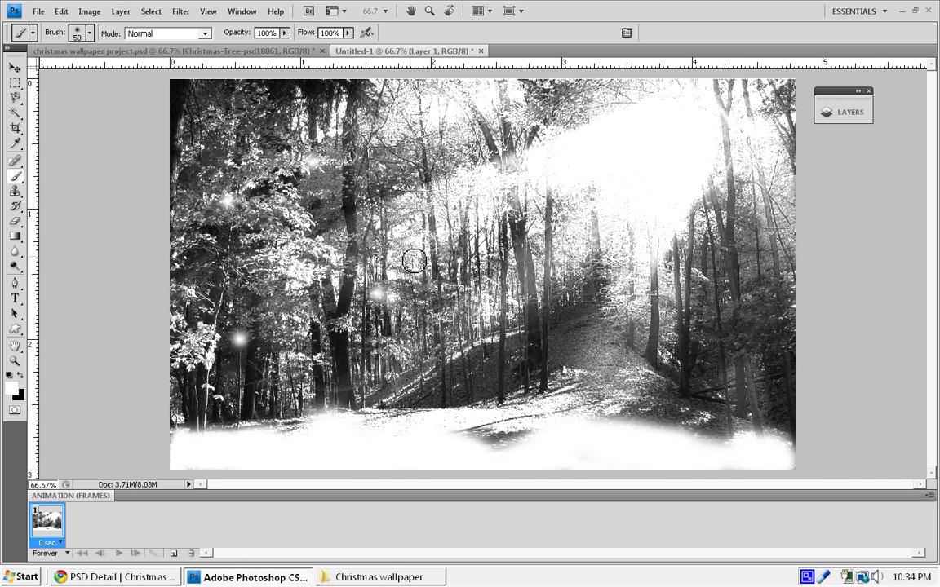
{"action": "left_click", "coordinate": [389, 179]}
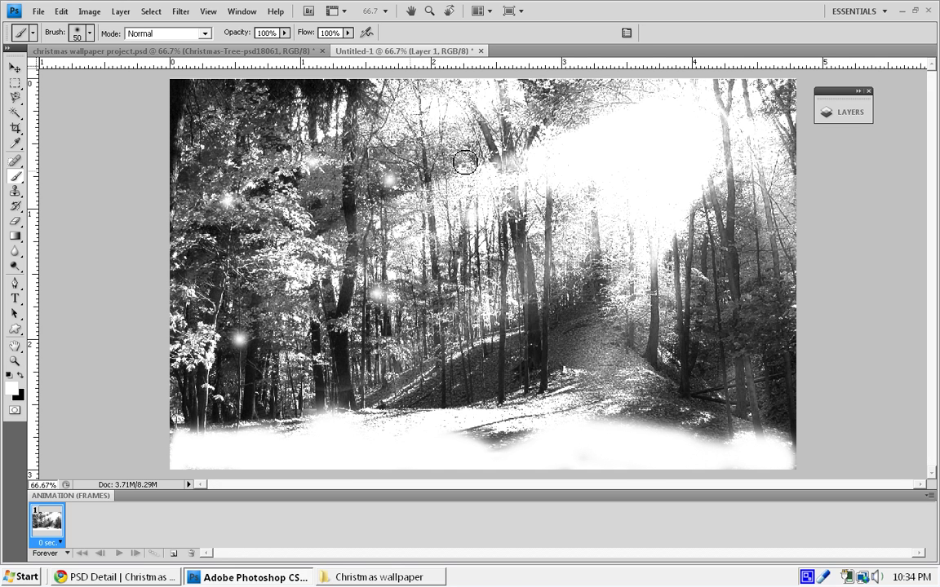
{"action": "left_click", "coordinate": [646, 337]}
{"action": "left_click", "coordinate": [695, 264]}
{"action": "left_click", "coordinate": [553, 336]}
{"action": "left_click", "coordinate": [455, 347]}
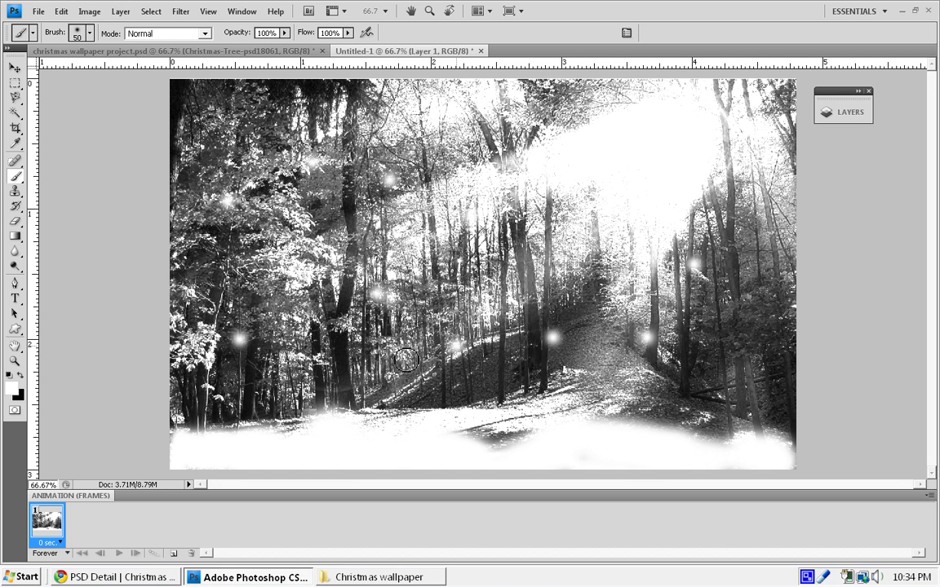
{"action": "left_click", "coordinate": [321, 349]}
{"action": "left_click", "coordinate": [221, 255]}
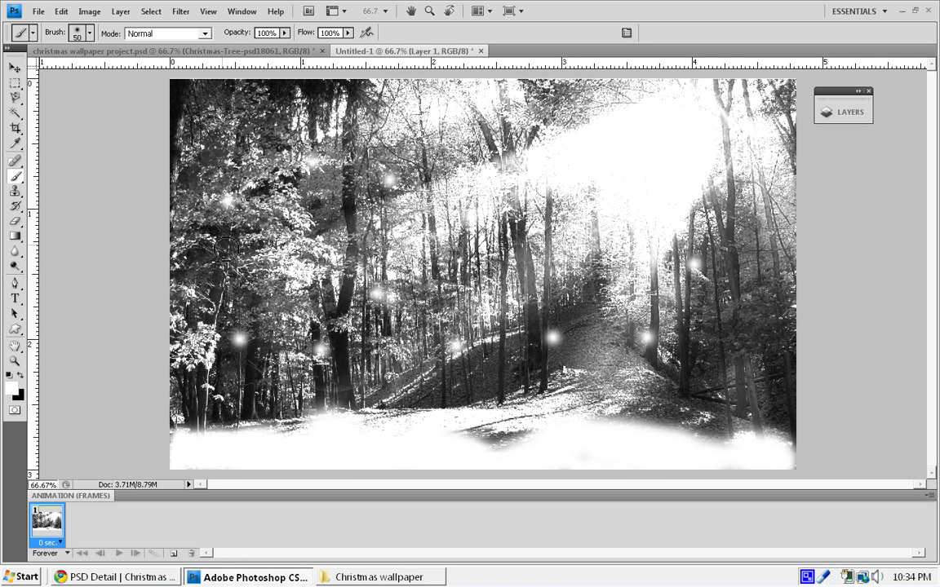
{"action": "left_click", "coordinate": [185, 111]}
{"action": "left_click", "coordinate": [331, 259]}
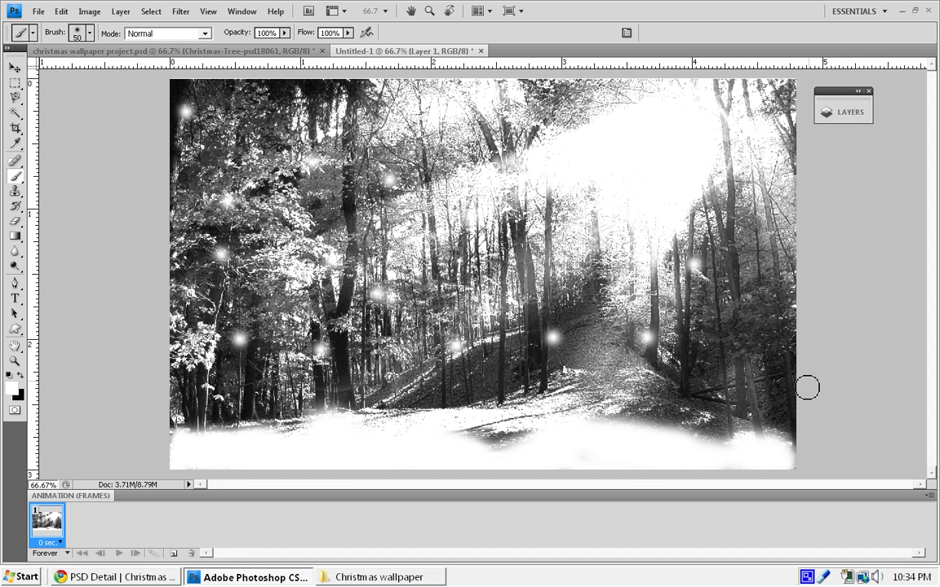
{"action": "left_click", "coordinate": [731, 360]}
{"action": "left_click", "coordinate": [747, 262]}
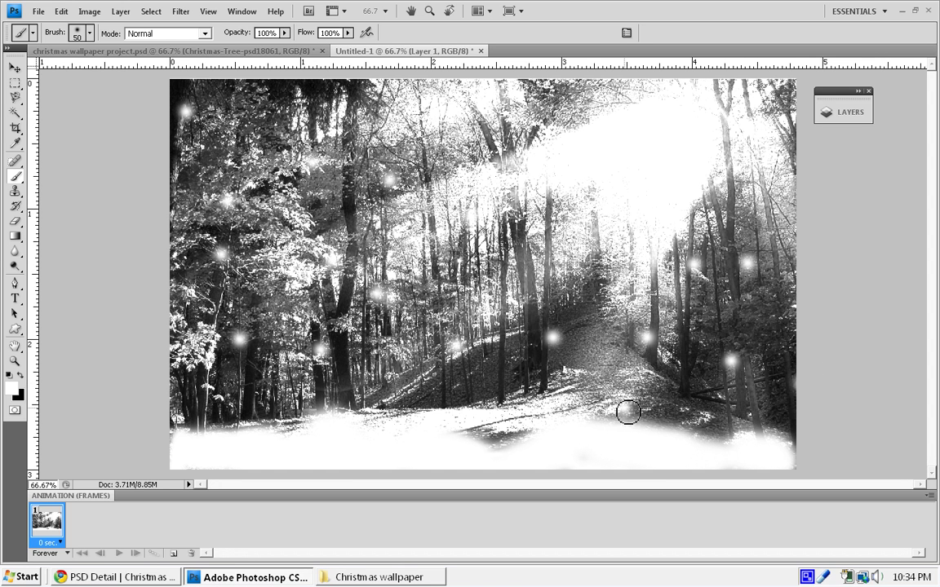
{"action": "left_click", "coordinate": [418, 389]}
{"action": "left_click", "coordinate": [251, 409]}
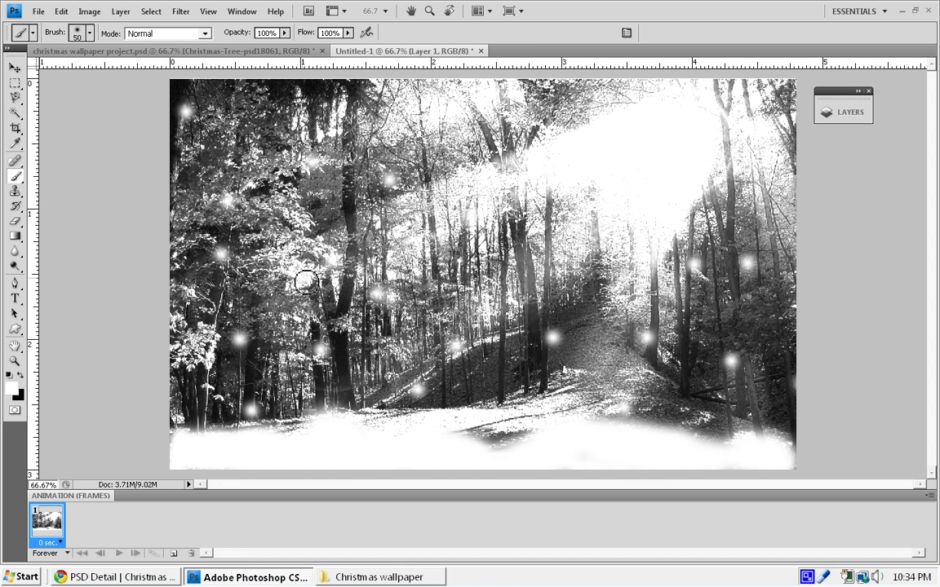
{"action": "left_click", "coordinate": [503, 266]}
{"action": "left_click", "coordinate": [541, 381]}
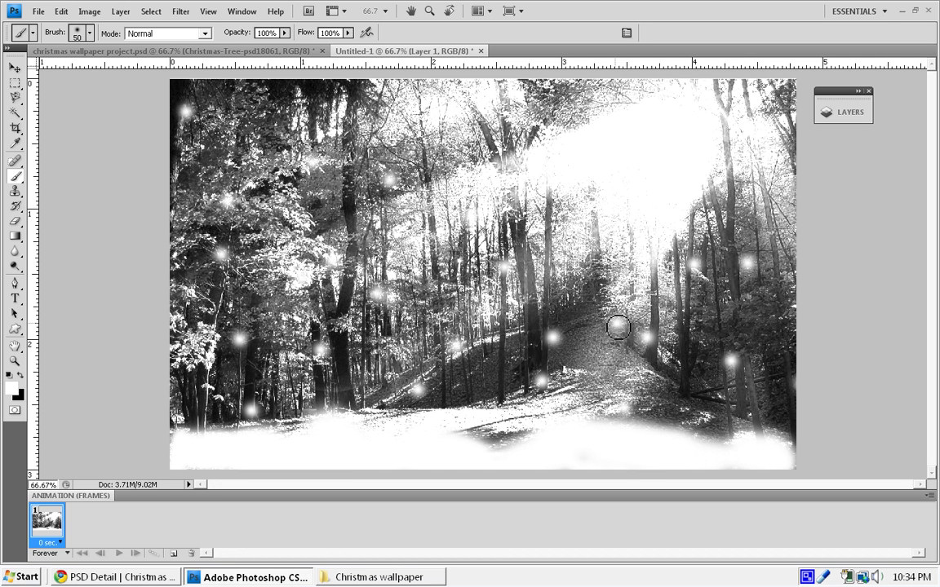
{"action": "left_click", "coordinate": [618, 326]}
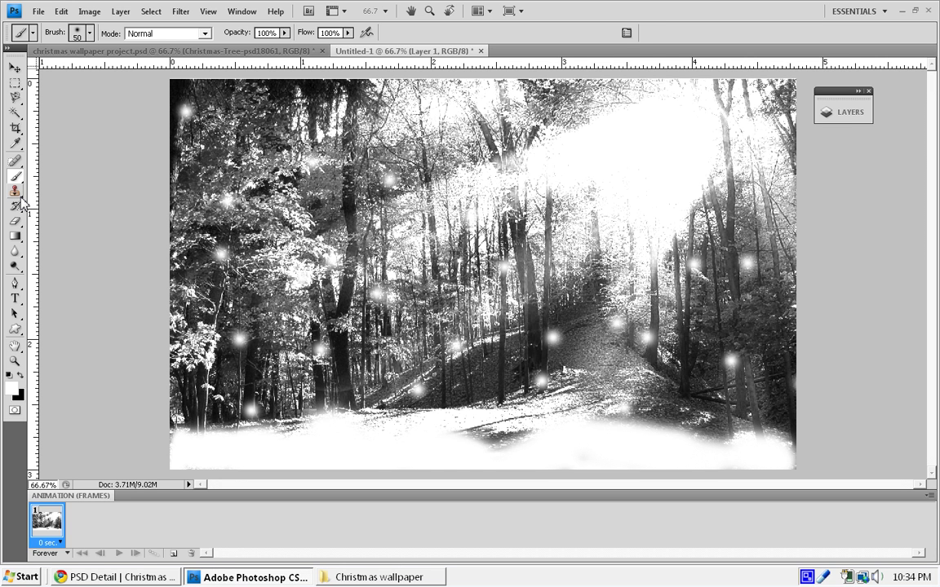
Add a new layer and select the 201 px snowflake brush.
{"action": "key", "text": "ctrl+shift+n"}
{"action": "key", "text": "Return"}
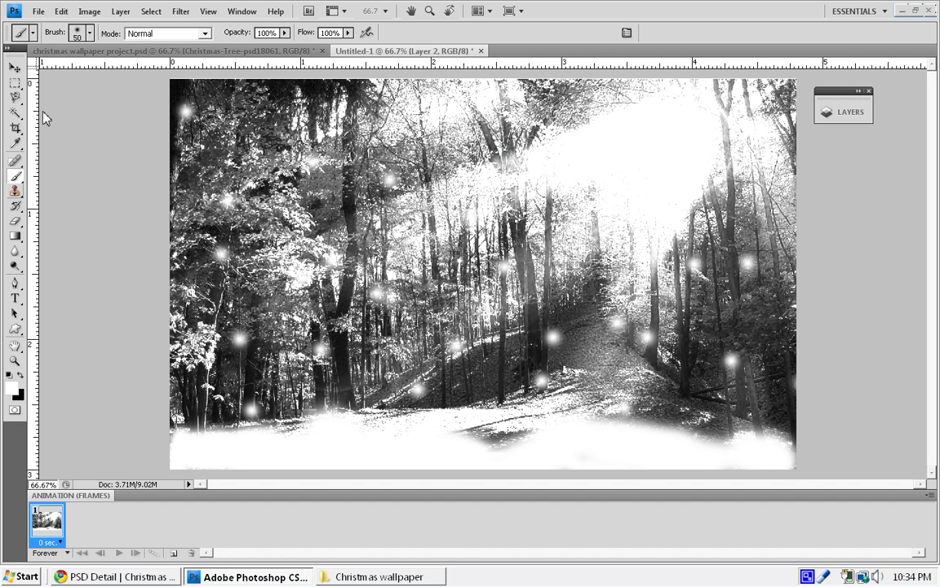
{"action": "left_click", "coordinate": [86, 33]}
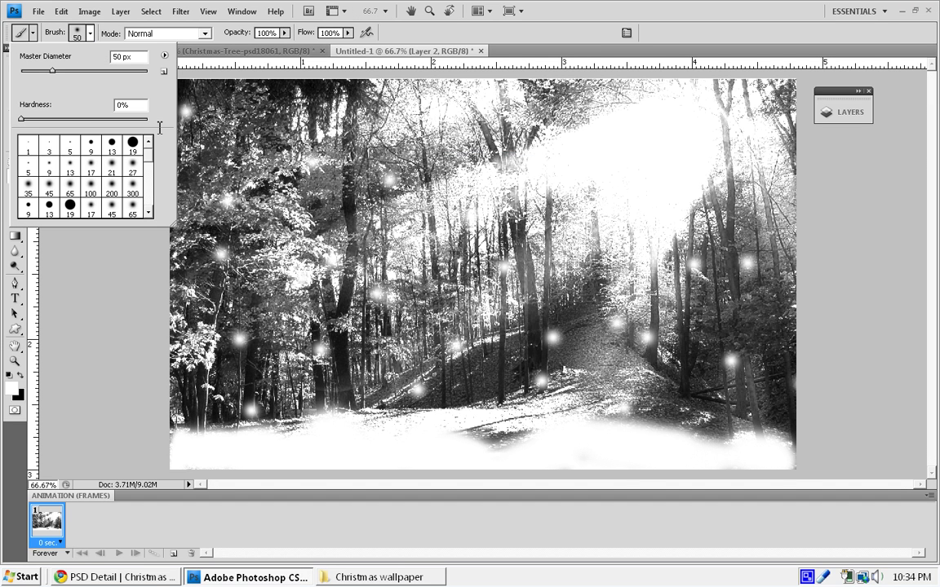
{"action": "left_click_drag", "start_coordinate": [150, 158], "coordinate": [150, 212]}
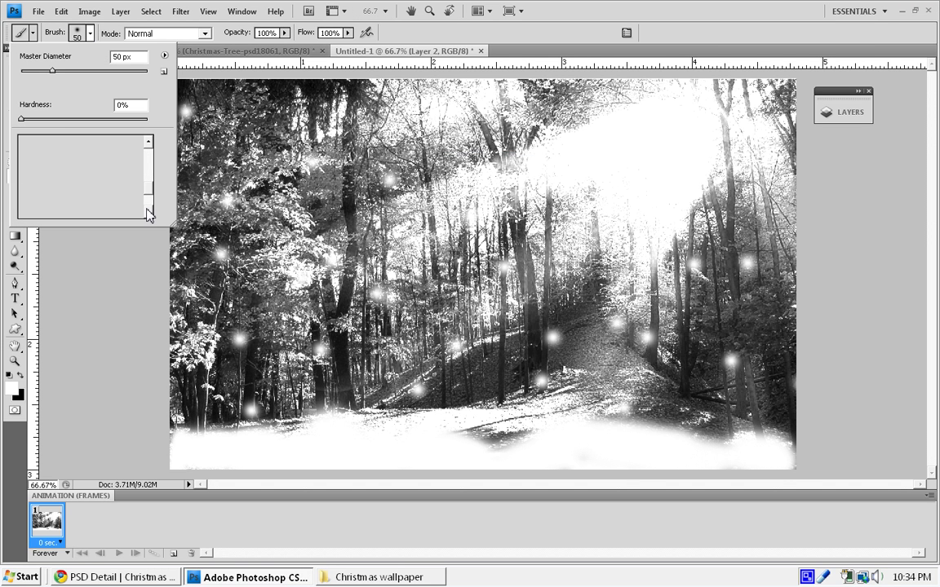
{"action": "double_click", "coordinate": [73, 214]}
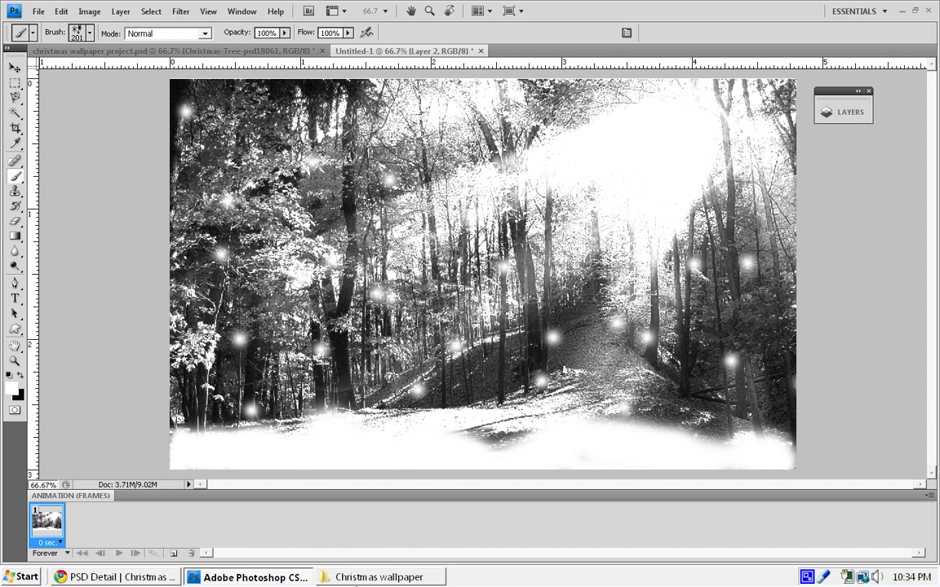
Load Snow Brushes.abr from the Christmas wallpaper project folder into the brush presets.
{"action": "left_click", "coordinate": [380, 577]}
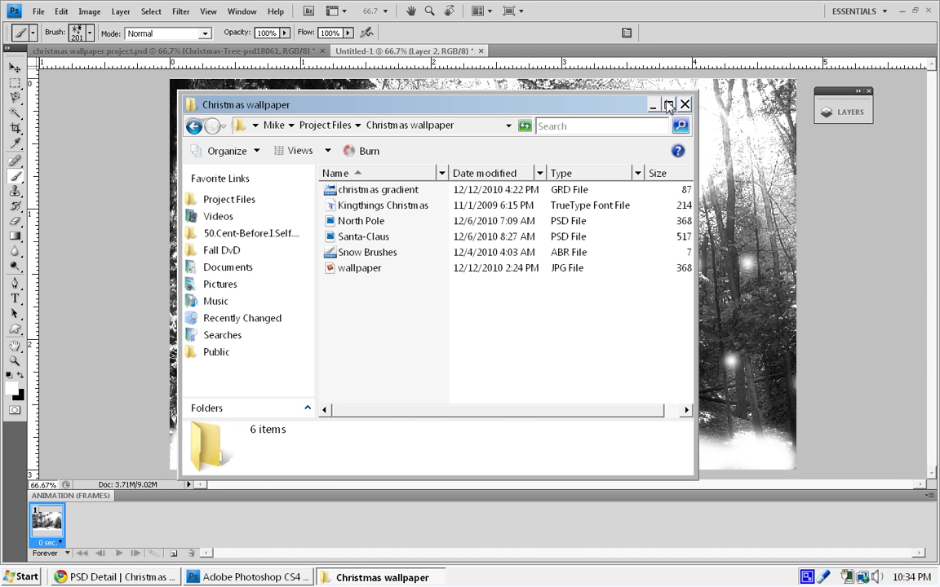
{"action": "left_click", "coordinate": [653, 106]}
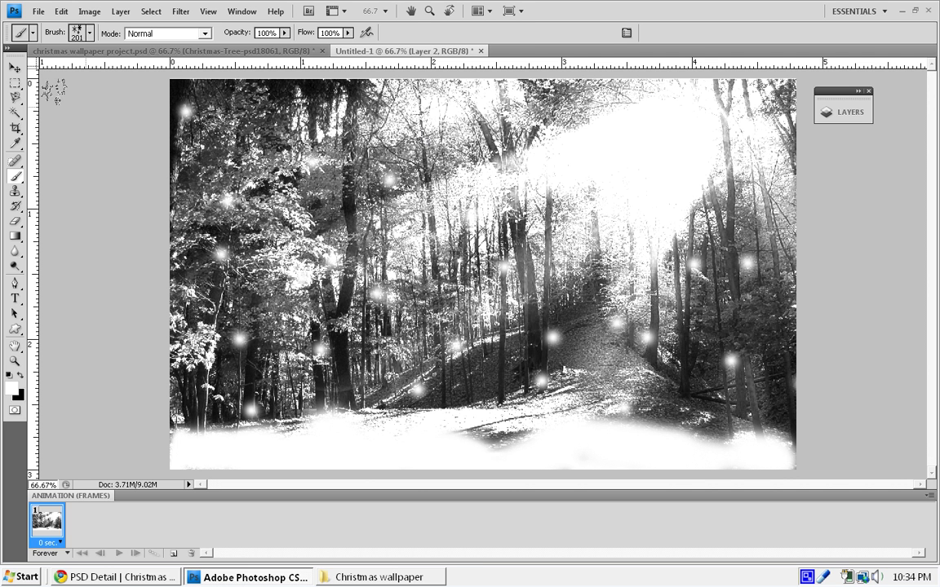
{"action": "left_click", "coordinate": [89, 33]}
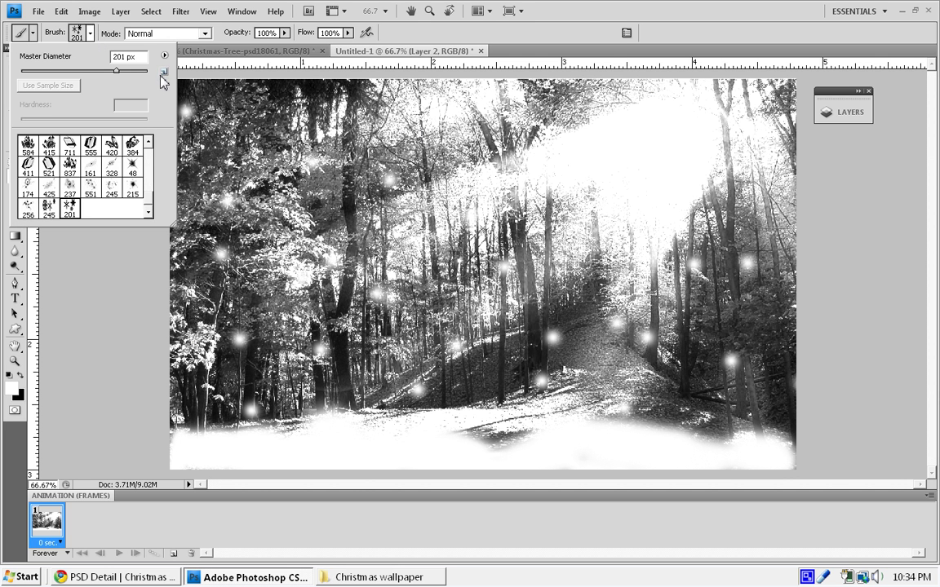
{"action": "left_click", "coordinate": [165, 56]}
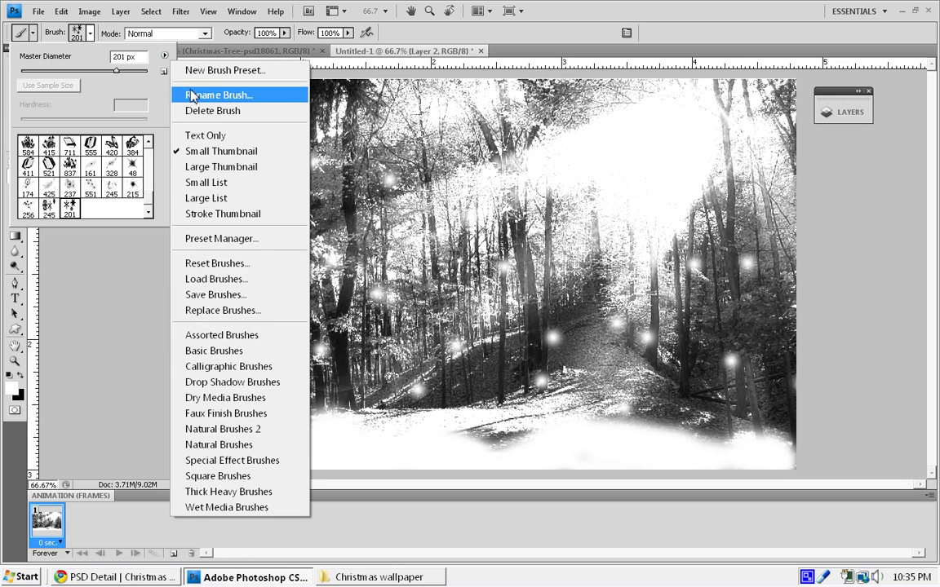
{"action": "left_click", "coordinate": [226, 281]}
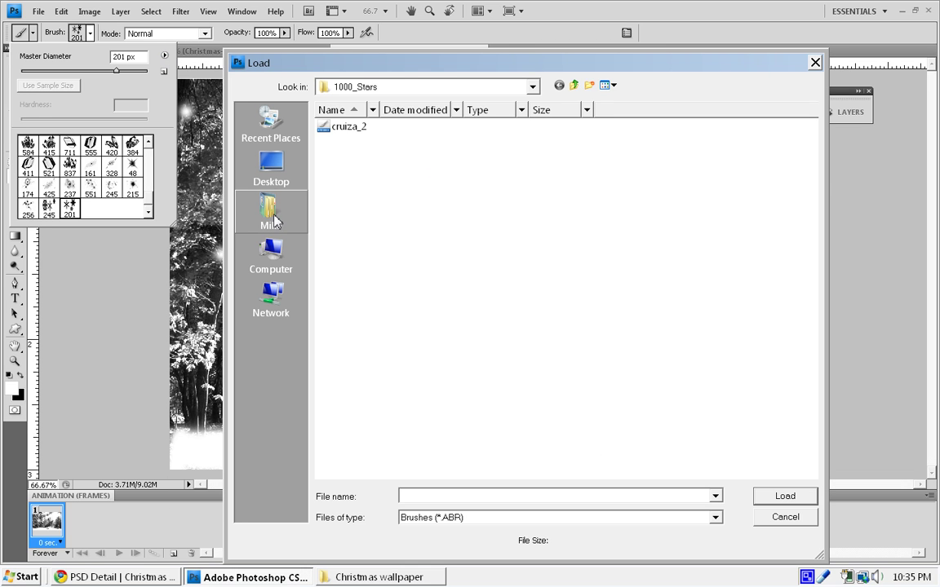
{"action": "left_click", "coordinate": [272, 213]}
{"action": "double_click", "coordinate": [530, 392]}
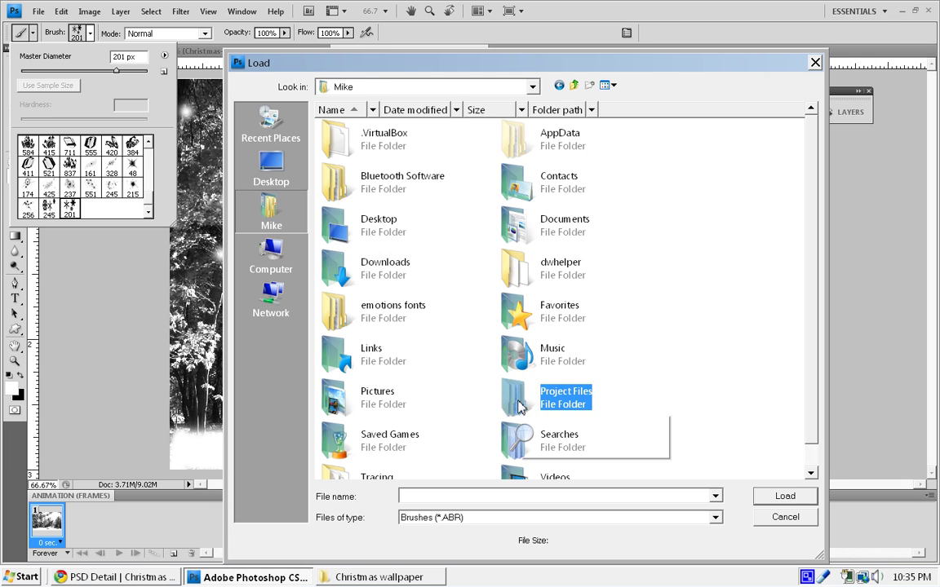
{"action": "left_click", "coordinate": [562, 129]}
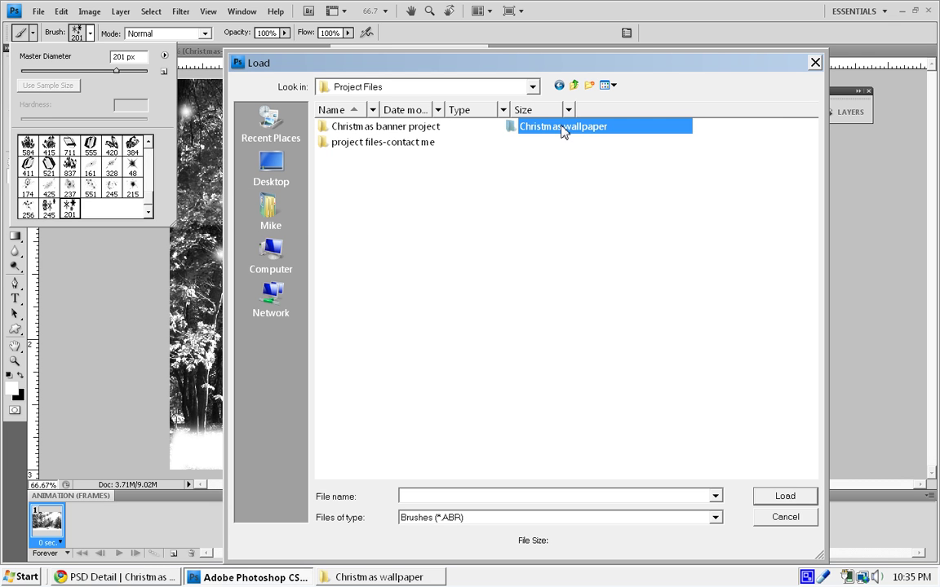
{"action": "double_click", "coordinate": [538, 129]}
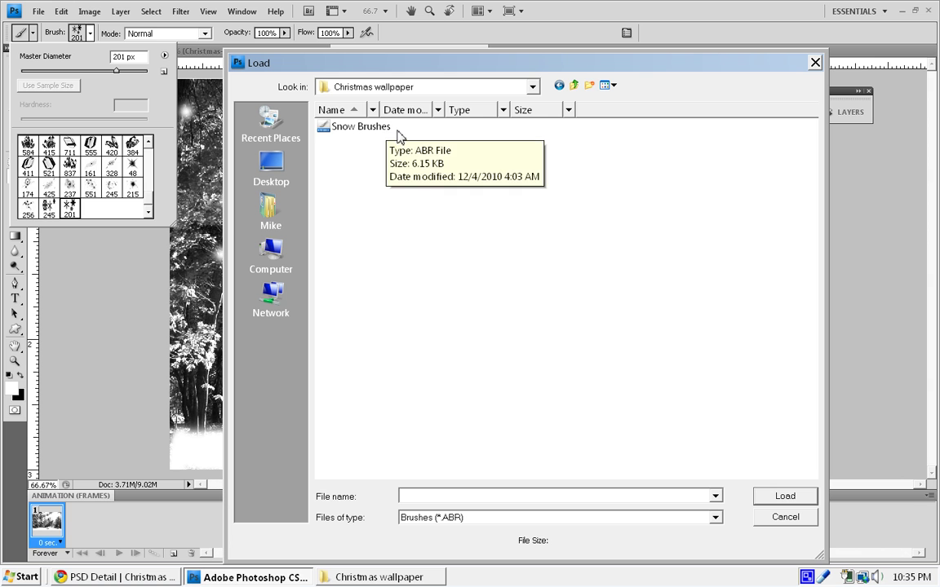
{"action": "left_click", "coordinate": [815, 62]}
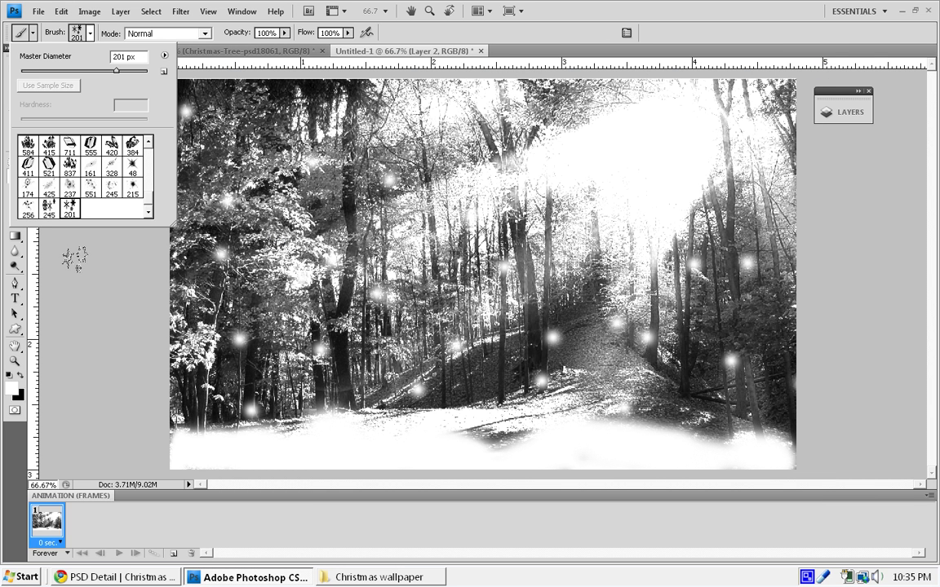
Try a snowflake stroke across the forest, then undo it.
{"action": "left_click", "coordinate": [61, 234]}
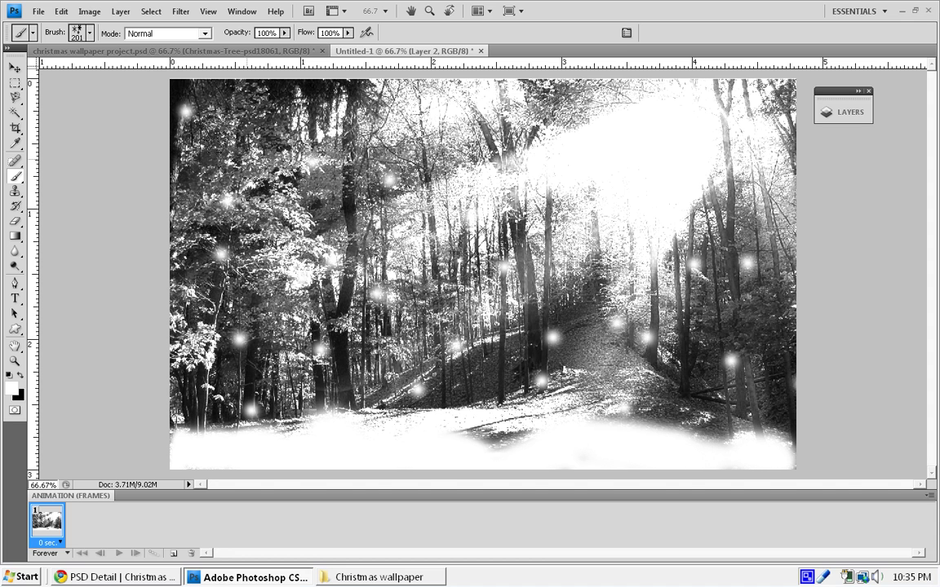
{"action": "mouse_move", "coordinate": [185, 111]}
{"action": "left_mouse_down"}
{"action": "mouse_move", "coordinate": [216, 191]}
{"action": "mouse_move", "coordinate": [343, 245]}
{"action": "mouse_move", "coordinate": [392, 343]}
{"action": "left_mouse_up"}
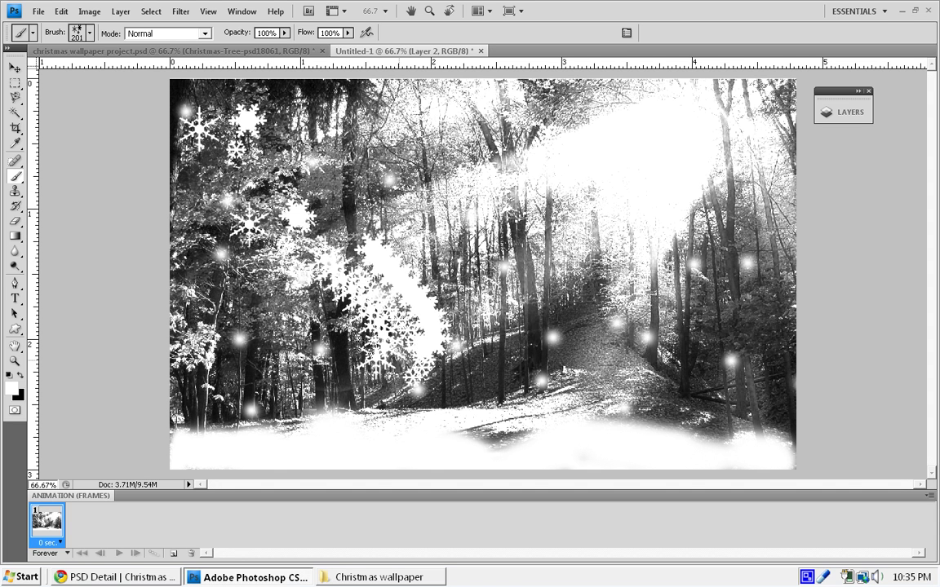
{"action": "key", "text": "ctrl+z"}
{"action": "key", "text": "ctrl+alt+z"}
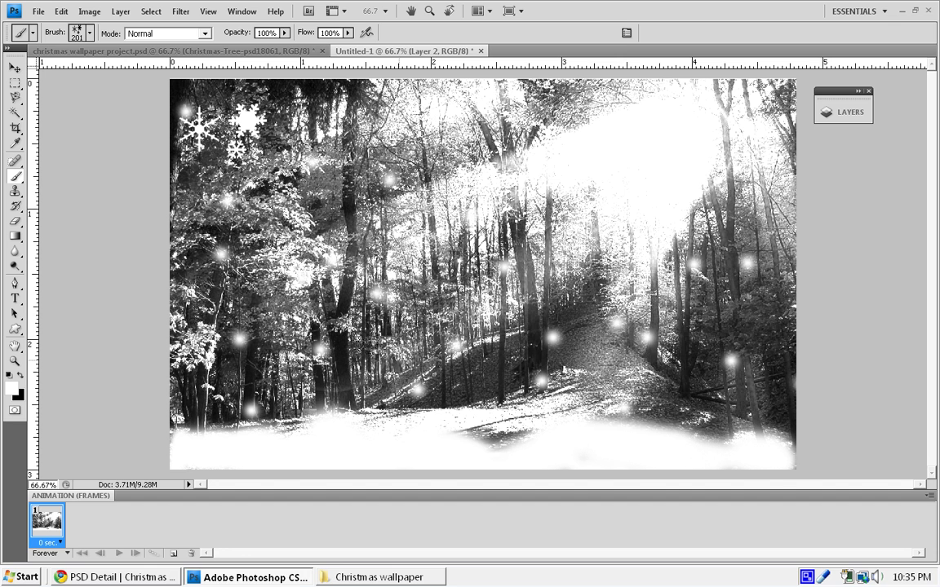
{"action": "key", "text": "ctrl+alt+z"}
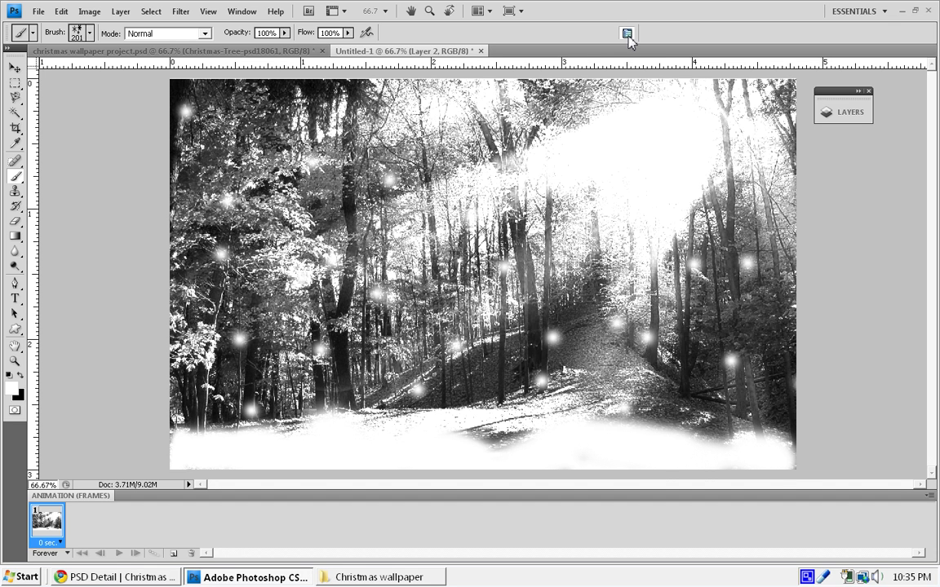
Enable Shape Dynamics with 100% size jitter and Scattering, and raise brush spacing to 105%.
{"action": "left_click", "coordinate": [627, 32]}
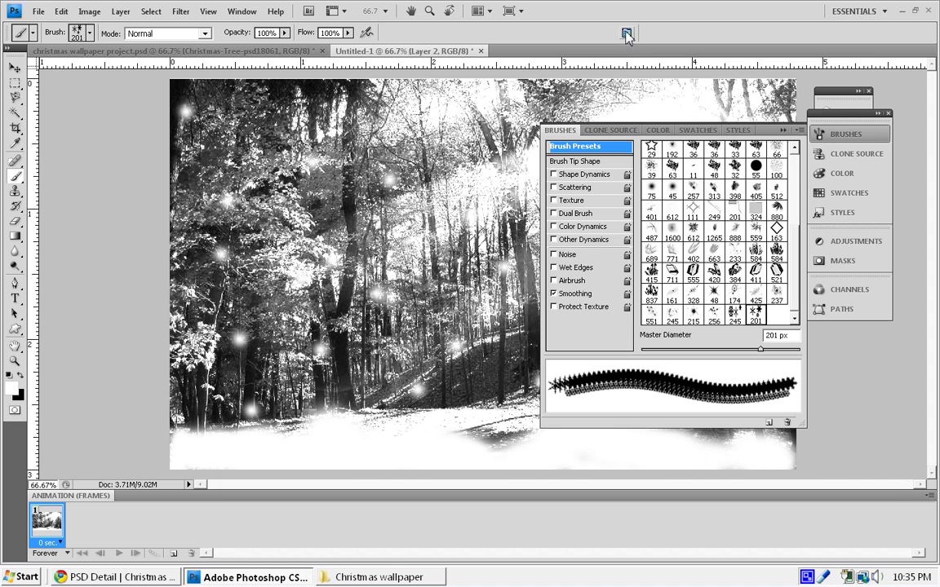
{"action": "left_click", "coordinate": [553, 174]}
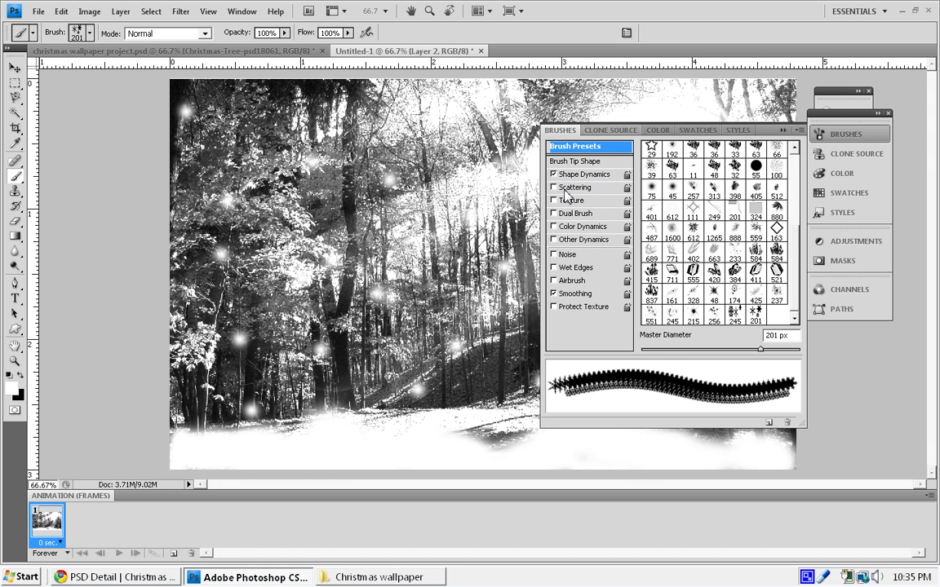
{"action": "left_click", "coordinate": [569, 188]}
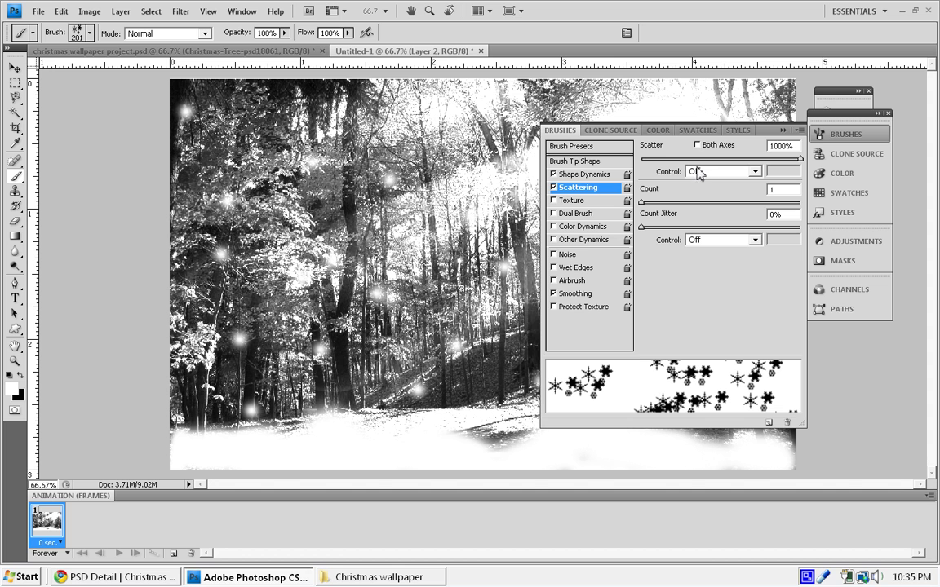
{"action": "left_click", "coordinate": [586, 174]}
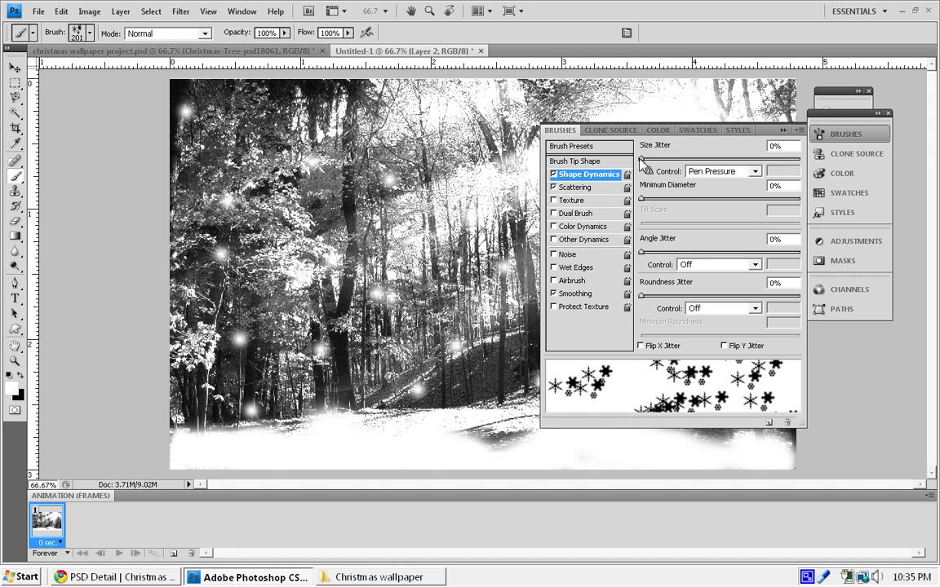
{"action": "left_click_drag", "start_coordinate": [642, 159], "coordinate": [800, 160]}
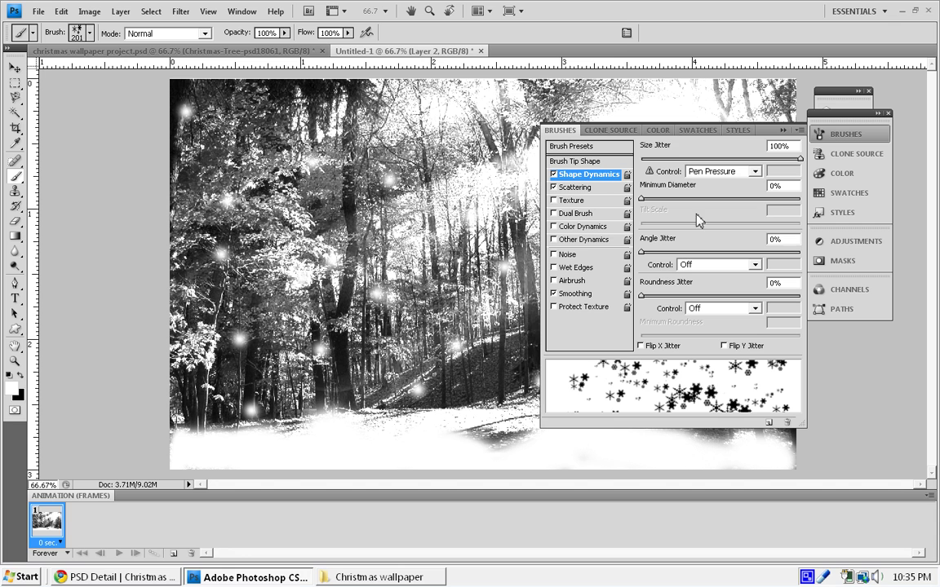
{"action": "left_click", "coordinate": [586, 162]}
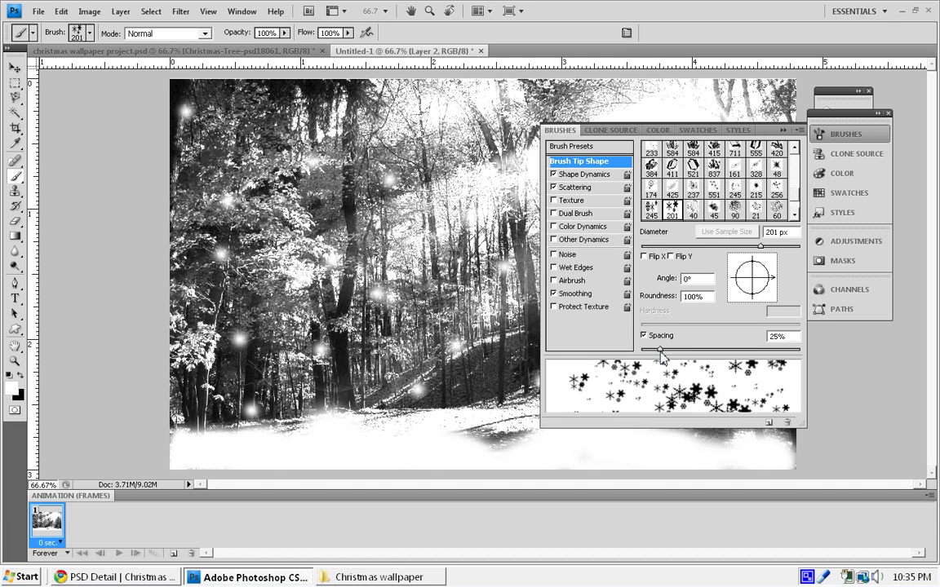
{"action": "left_click_drag", "start_coordinate": [660, 353], "coordinate": [722, 353]}
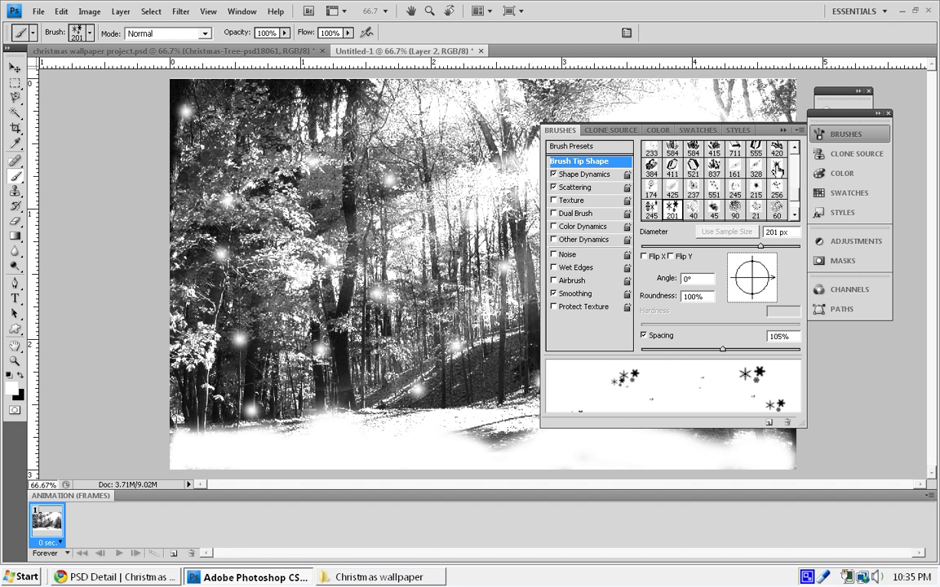
{"action": "left_click", "coordinate": [783, 131]}
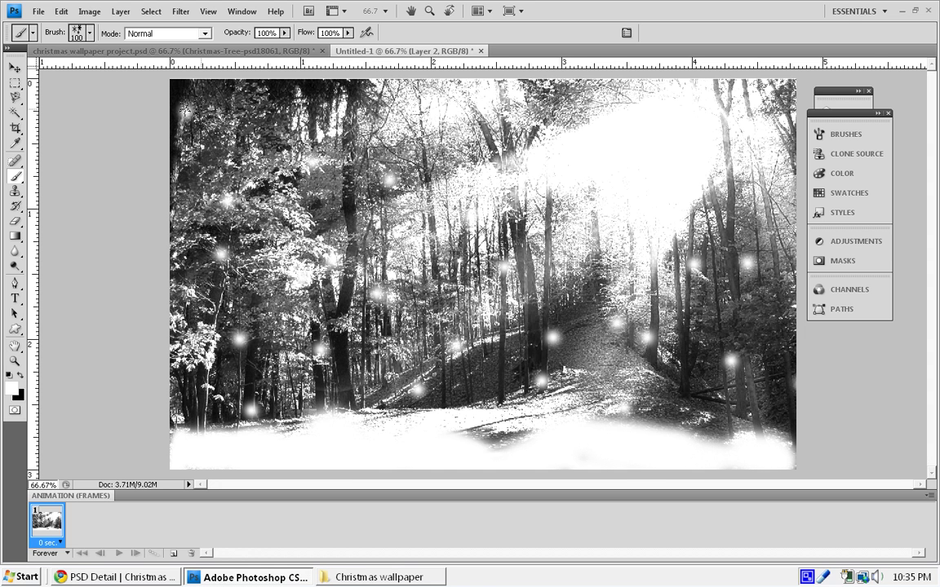
Paint scattered snowflake strokes across the trees and path, redoing one pass.
{"action": "mouse_move", "coordinate": [192, 139]}
{"action": "left_mouse_down"}
{"action": "mouse_move", "coordinate": [302, 118]}
{"action": "mouse_move", "coordinate": [383, 234]}
{"action": "left_mouse_up"}
{"action": "mouse_move", "coordinate": [699, 197]}
{"action": "left_mouse_down"}
{"action": "mouse_move", "coordinate": [506, 281]}
{"action": "mouse_move", "coordinate": [444, 245]}
{"action": "mouse_move", "coordinate": [310, 351]}
{"action": "mouse_move", "coordinate": [273, 326]}
{"action": "mouse_move", "coordinate": [245, 286]}
{"action": "mouse_move", "coordinate": [306, 260]}
{"action": "mouse_move", "coordinate": [451, 154]}
{"action": "left_mouse_up"}
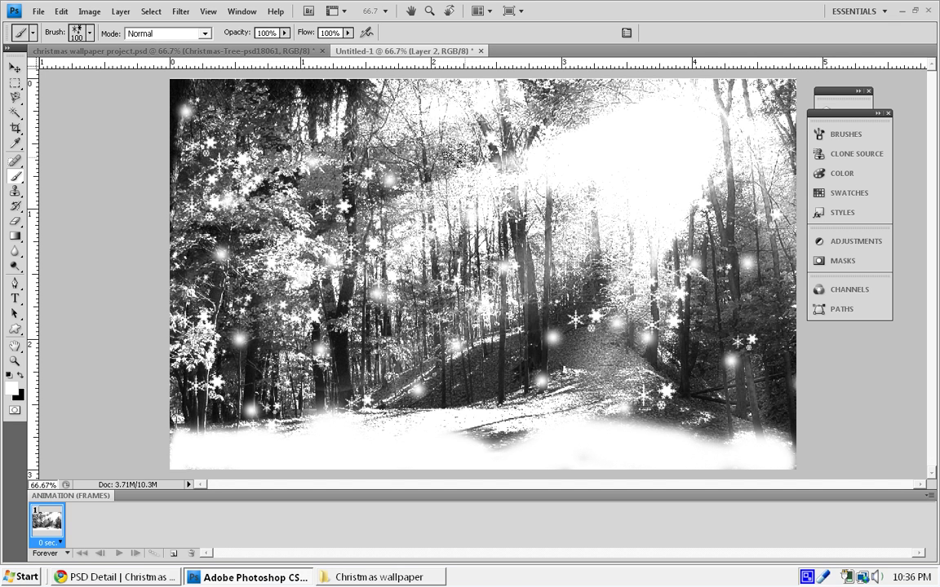
{"action": "key", "text": "ctrl+alt+z"}
{"action": "key", "text": "ctrl+alt+z"}
{"action": "key", "text": "ctrl+alt+z"}
{"action": "key", "text": "ctrl+alt+z"}
{"action": "key", "text": "ctrl+alt+z"}
{"action": "key", "text": "ctrl+alt+z"}
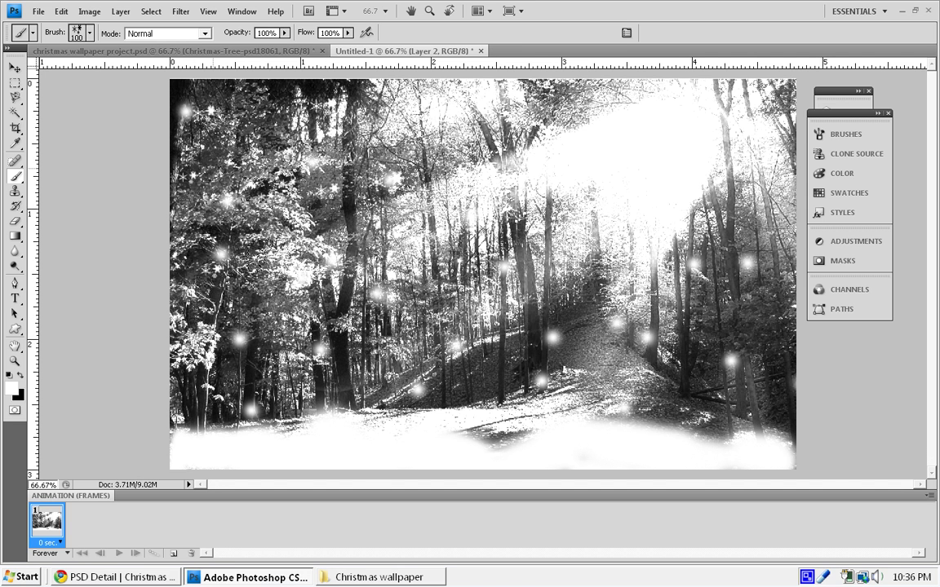
{"action": "mouse_move", "coordinate": [282, 163]}
{"action": "left_mouse_down"}
{"action": "mouse_move", "coordinate": [396, 253]}
{"action": "mouse_move", "coordinate": [654, 168]}
{"action": "mouse_move", "coordinate": [648, 286]}
{"action": "mouse_move", "coordinate": [571, 406]}
{"action": "left_mouse_up"}
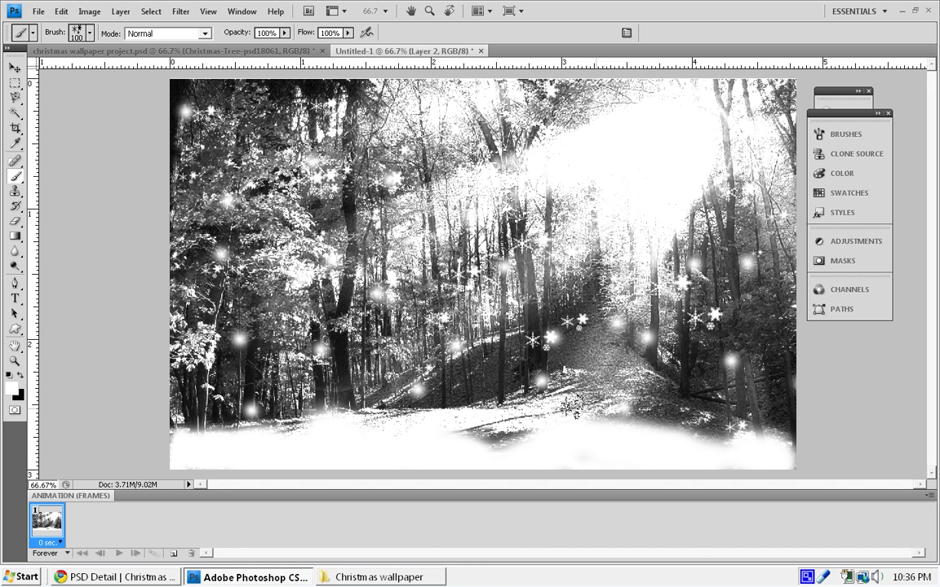
{"action": "mouse_move", "coordinate": [497, 368]}
{"action": "left_mouse_down"}
{"action": "mouse_move", "coordinate": [302, 343]}
{"action": "mouse_move", "coordinate": [220, 343]}
{"action": "mouse_move", "coordinate": [169, 365]}
{"action": "left_mouse_up"}
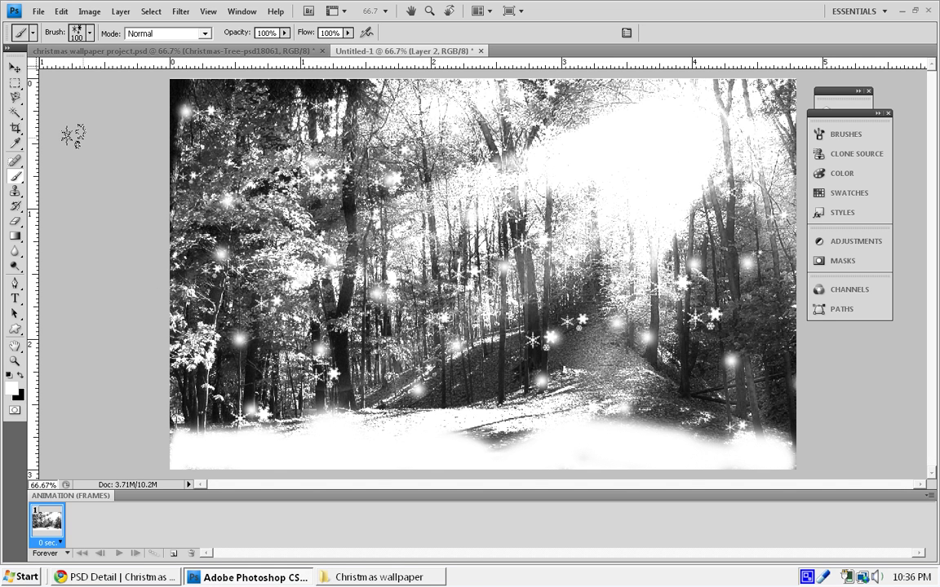
{"action": "left_click", "coordinate": [15, 67]}
Place the Santa-Claus image, scaled to 53.4%, standing on the right side of the forest.
{"action": "left_click", "coordinate": [39, 11]}
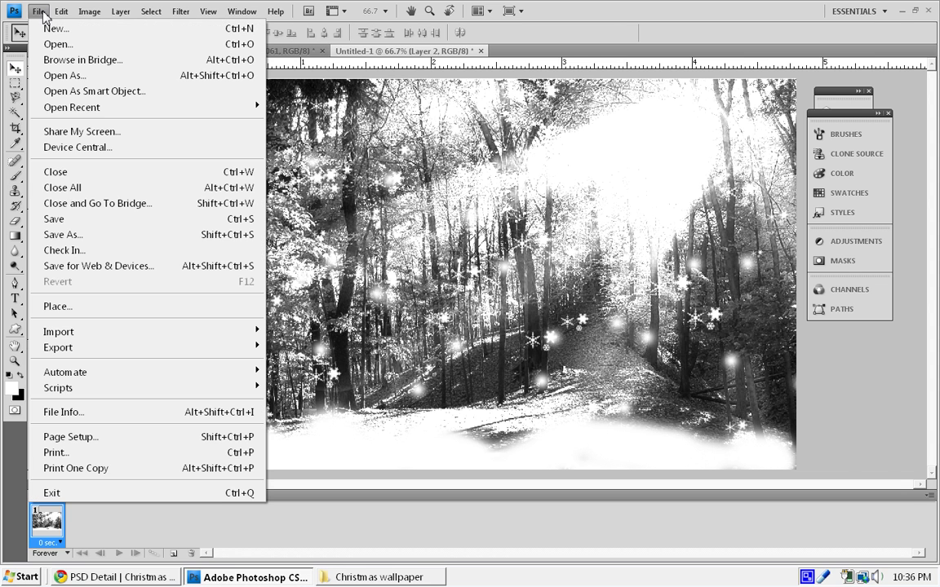
{"action": "left_click", "coordinate": [79, 313]}
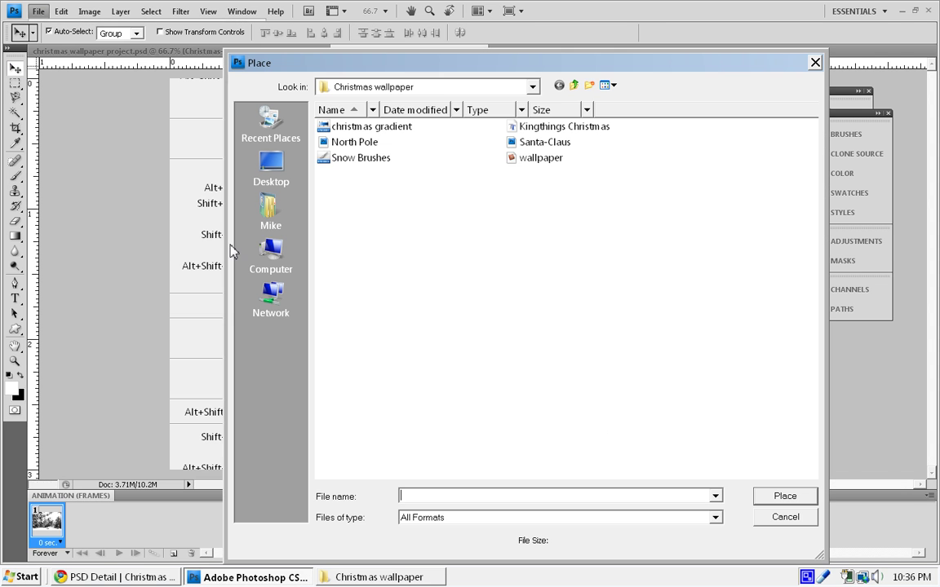
{"action": "double_click", "coordinate": [558, 144]}
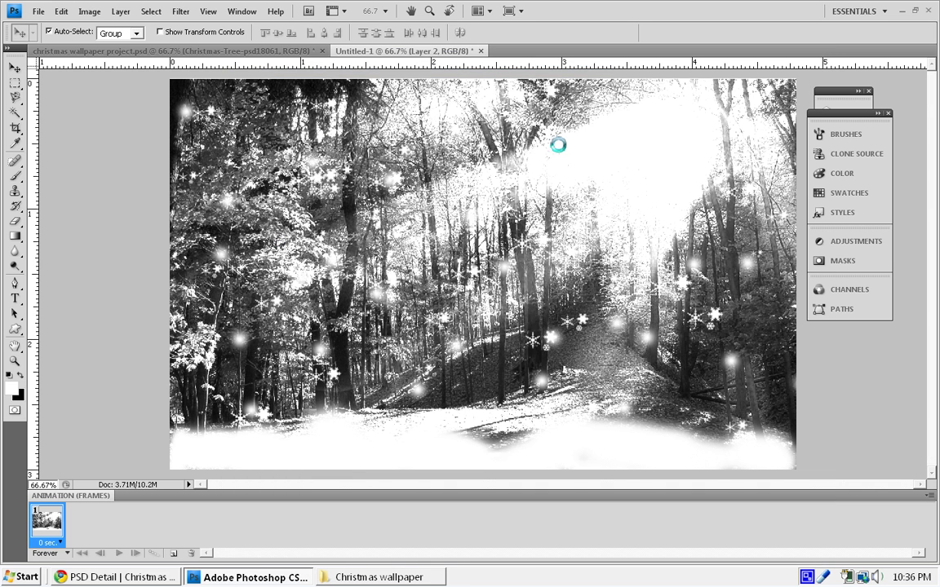
{"action": "left_click_drag", "start_coordinate": [509, 152], "coordinate": [650, 157]}
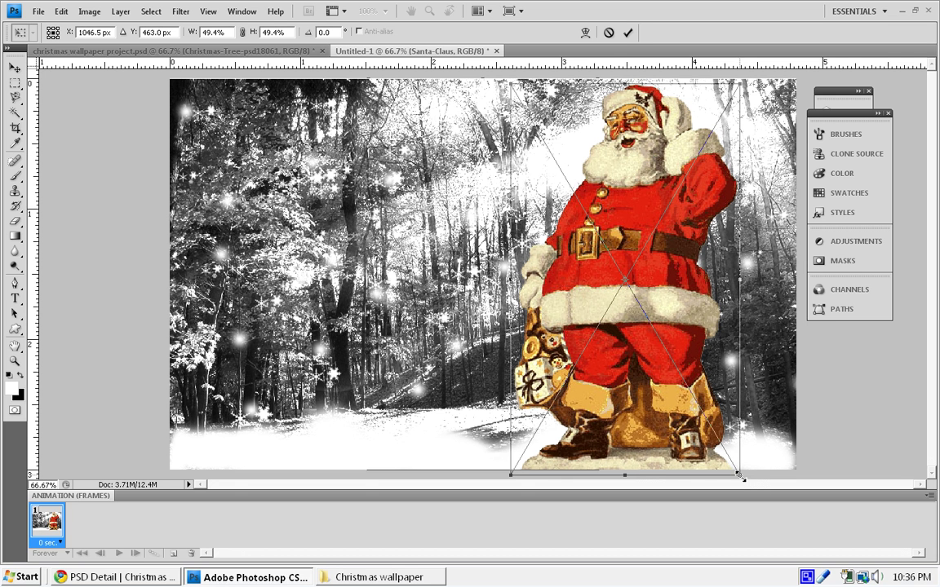
{"action": "mouse_move", "coordinate": [739, 474]}
{"action": "left_mouse_down"}
{"action": "mouse_move", "coordinate": [758, 487]}
{"action": "mouse_move", "coordinate": [749, 473]}
{"action": "left_mouse_up"}
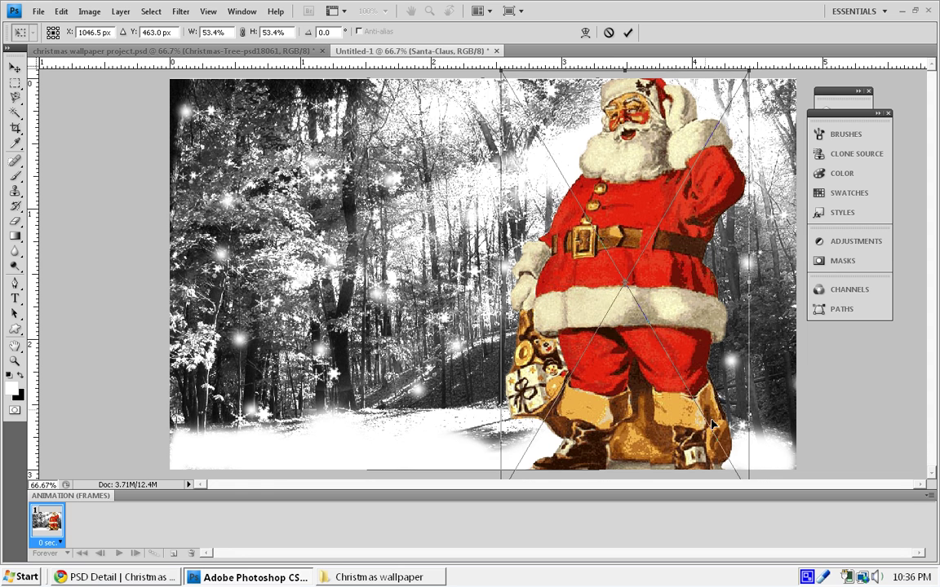
{"action": "left_click_drag", "start_coordinate": [711, 424], "coordinate": [717, 428]}
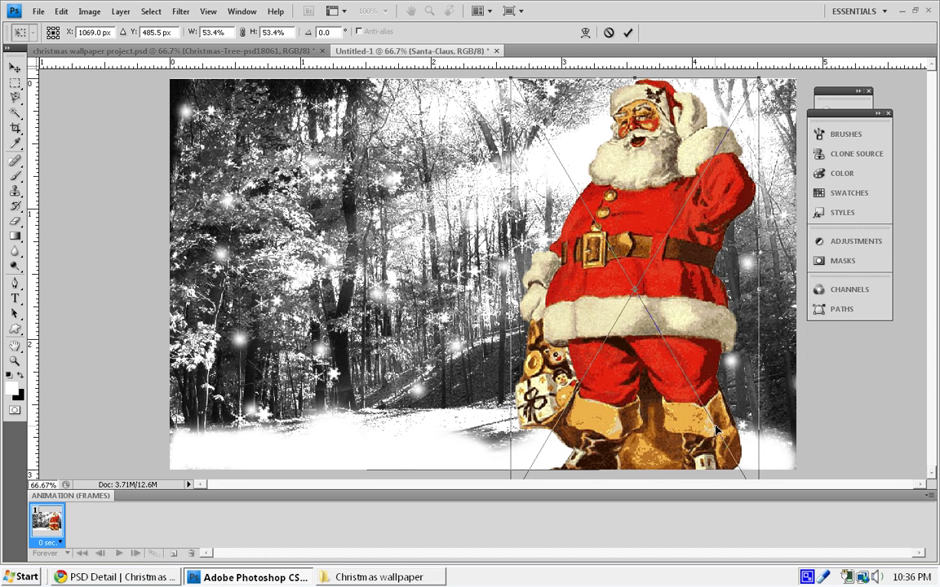
{"action": "key", "text": "Return"}
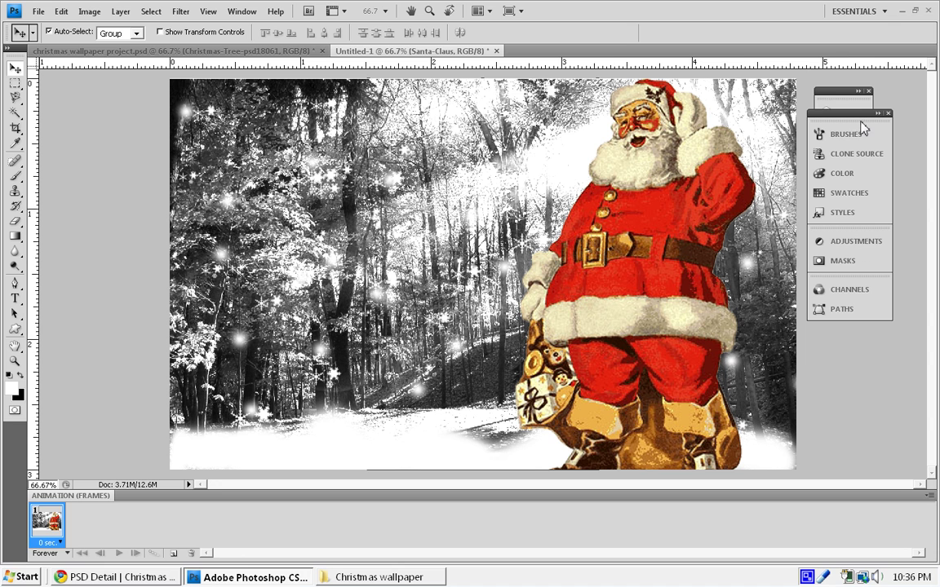
Try Overlay and then Soft Light blend modes on the Santa-Claus layer.
{"action": "left_click", "coordinate": [888, 114]}
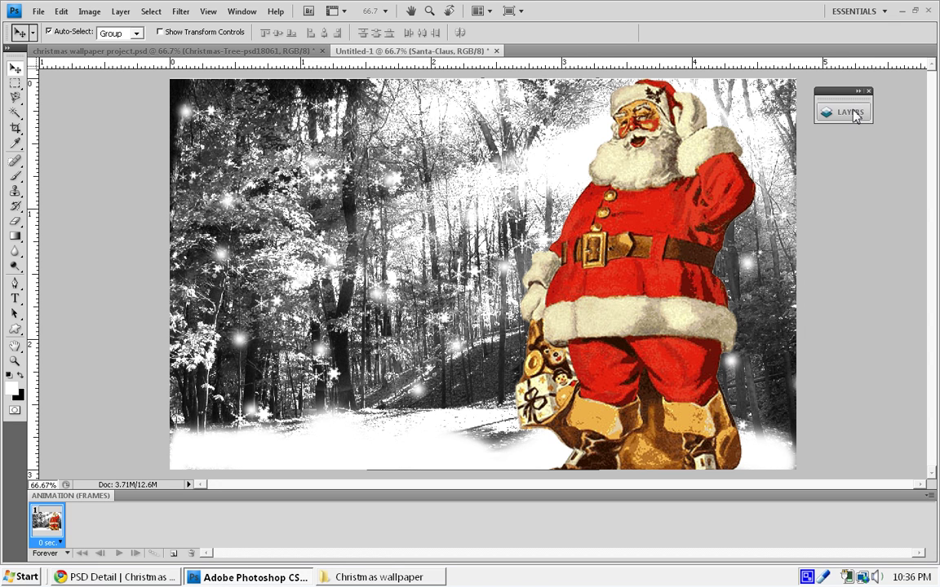
{"action": "left_click", "coordinate": [853, 114]}
{"action": "left_click", "coordinate": [701, 122]}
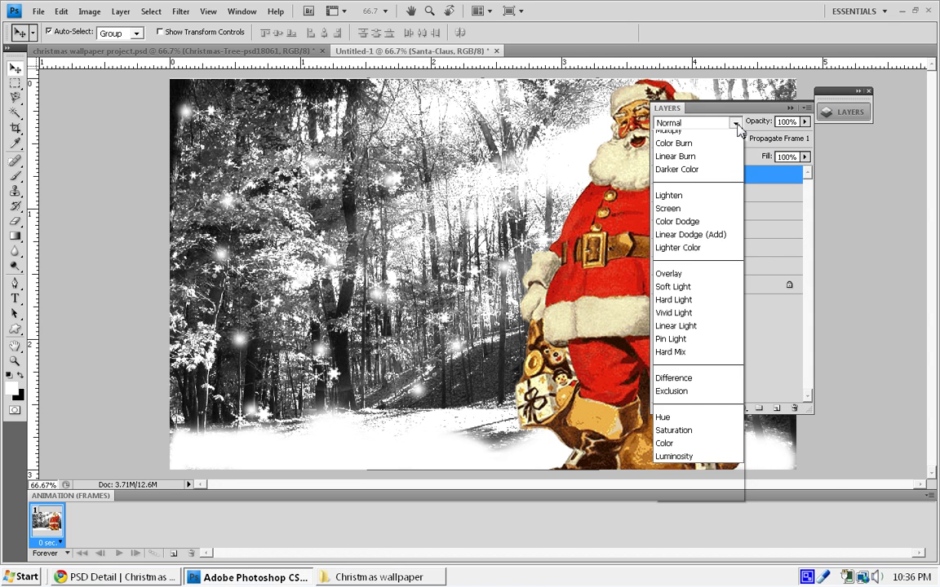
{"action": "left_click", "coordinate": [684, 334]}
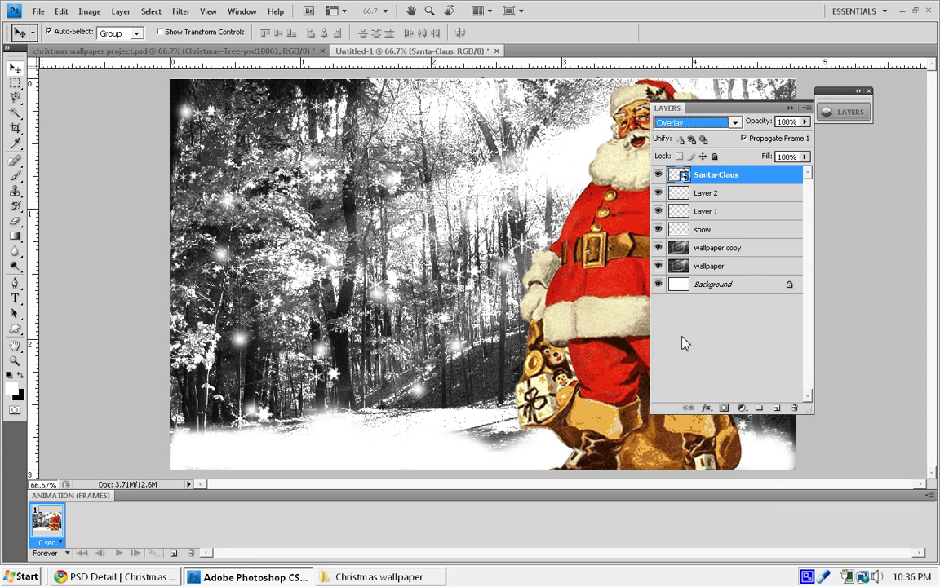
{"action": "left_click", "coordinate": [735, 122]}
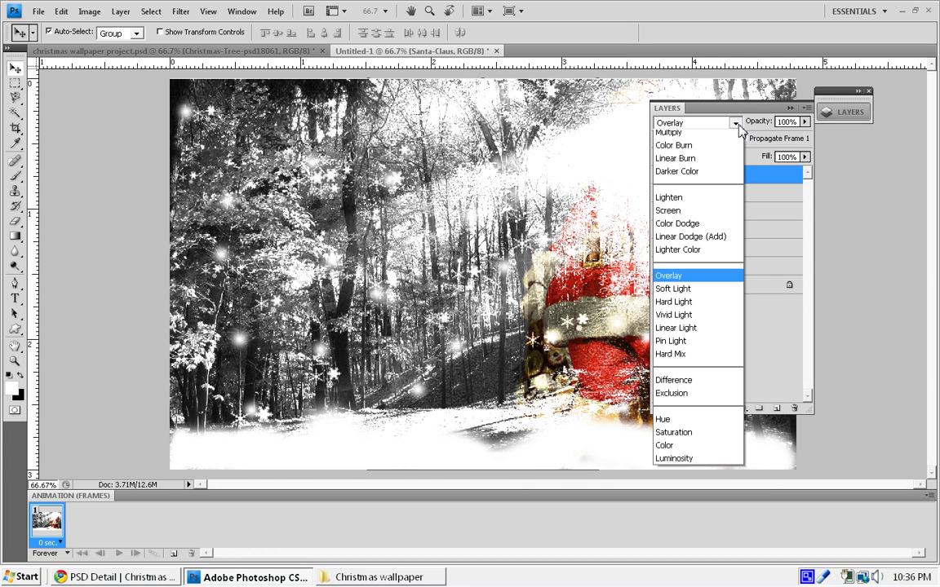
{"action": "left_click", "coordinate": [692, 360]}
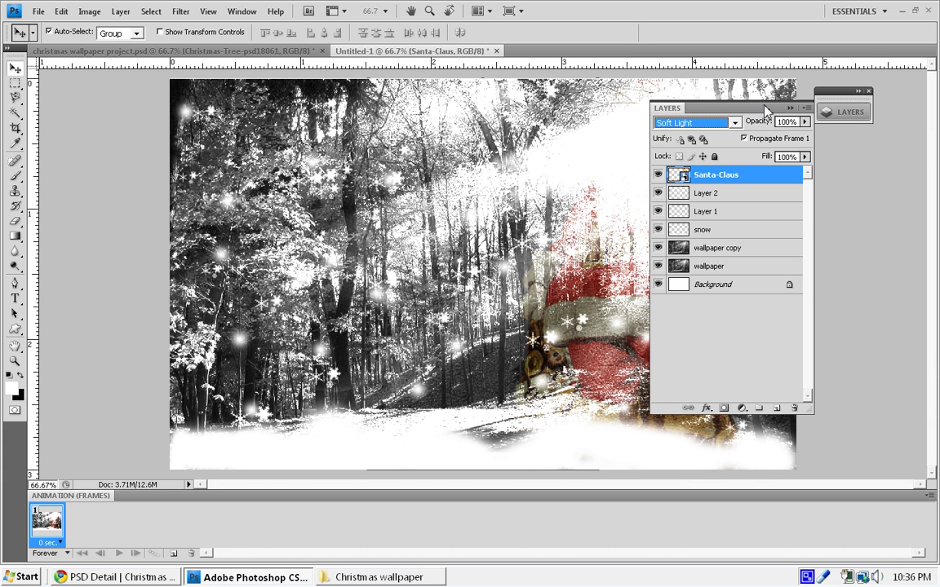
{"action": "left_click_drag", "start_coordinate": [765, 110], "coordinate": [855, 168]}
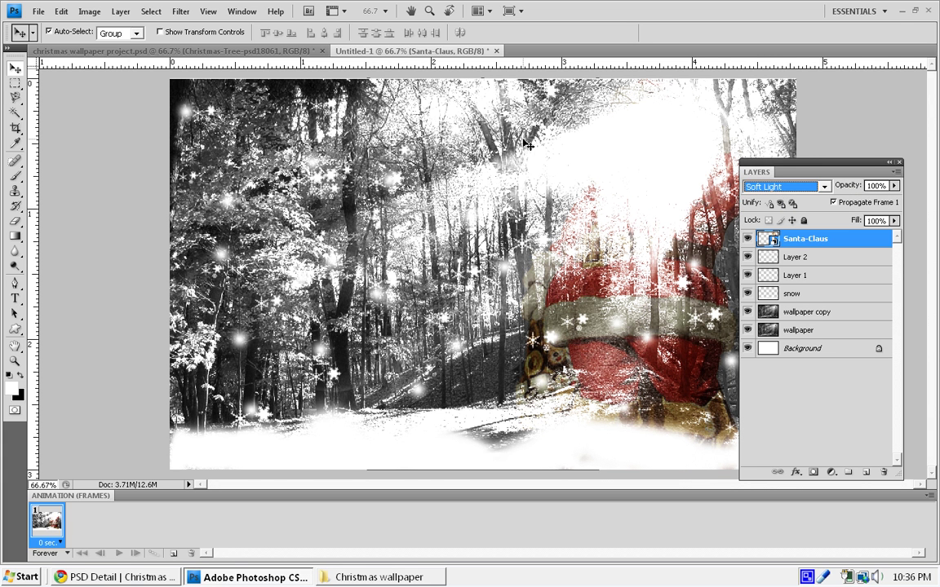
{"action": "key", "text": "Return"}
Set the Santa layer to Hard Light blend mode at 20% opacity.
{"action": "key", "text": "ctrl+Tab"}
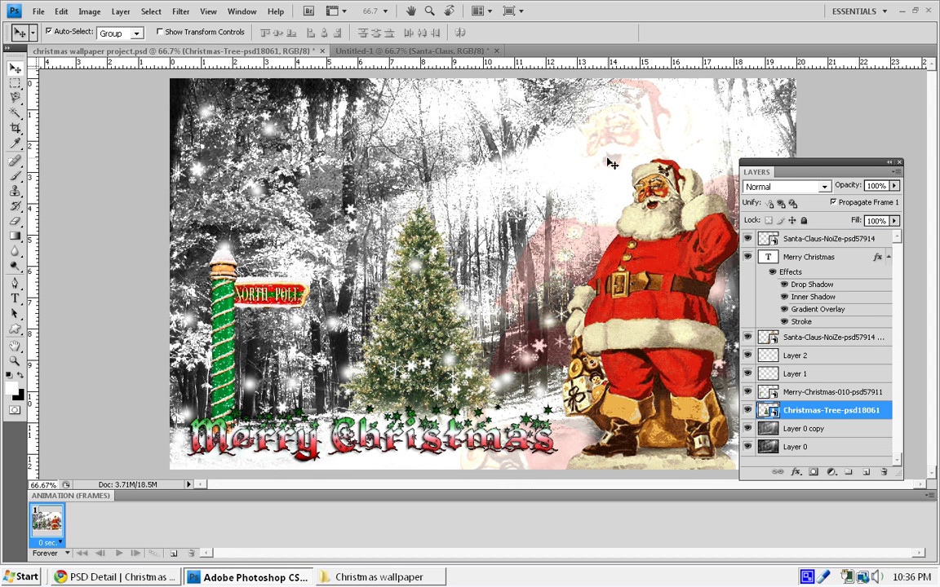
{"action": "left_click", "coordinate": [611, 163]}
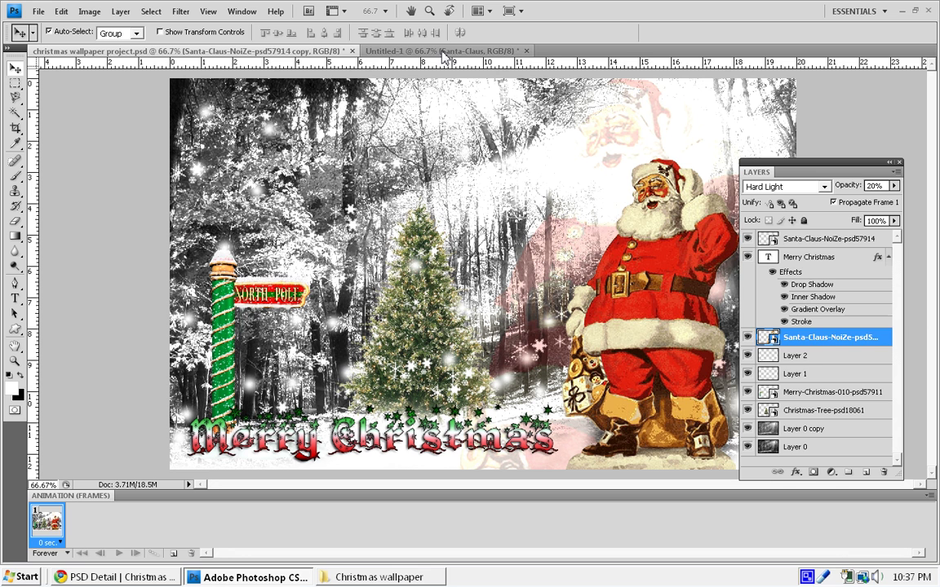
{"action": "key", "text": "ctrl+Tab"}
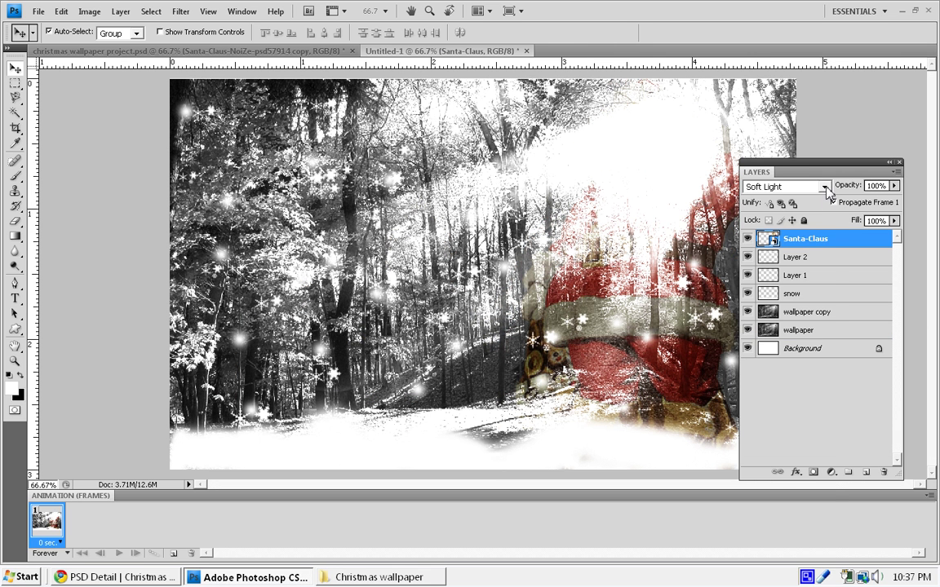
{"action": "left_click", "coordinate": [825, 187]}
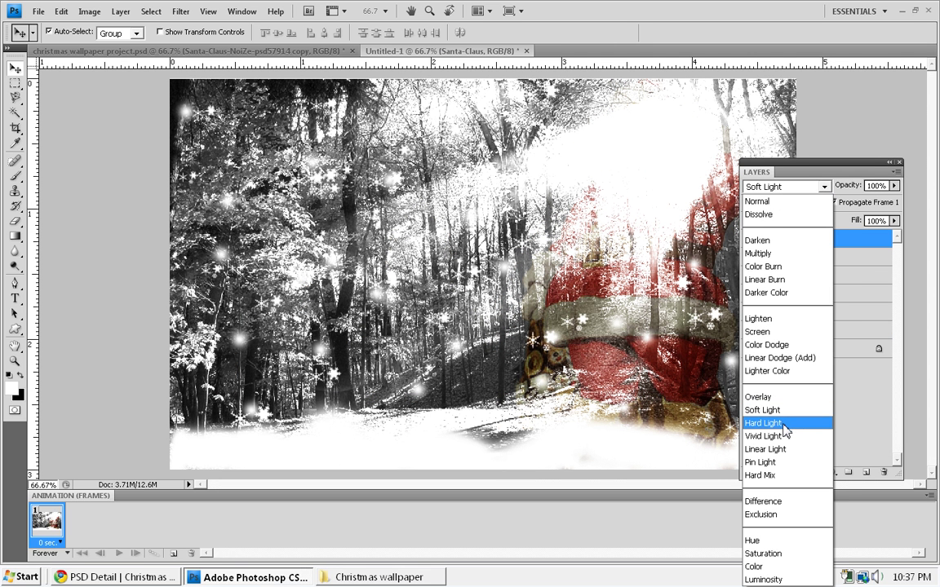
{"action": "left_click", "coordinate": [775, 423]}
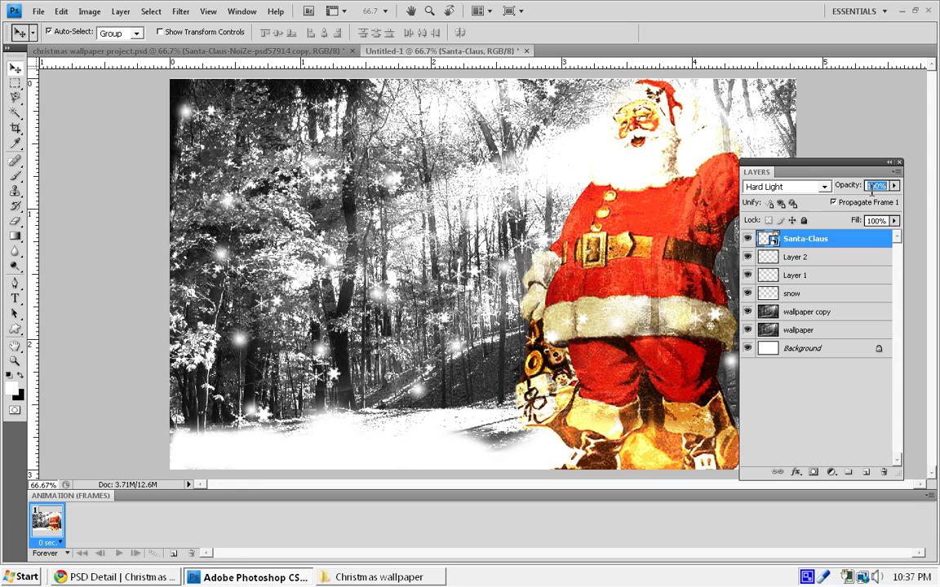
{"action": "type", "text": "20"}
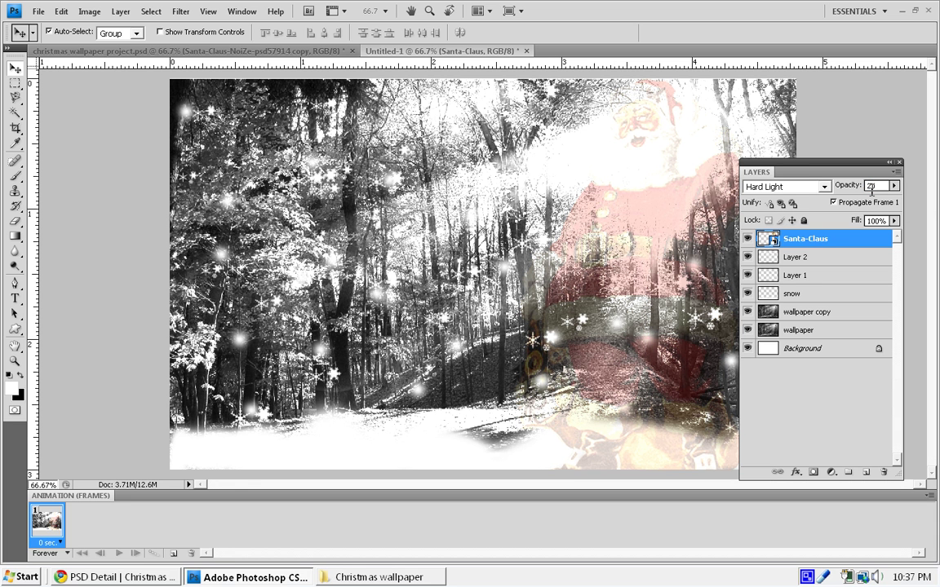
{"action": "key", "text": "Return"}
{"action": "key", "text": "Return"}
{"action": "left_click", "coordinate": [892, 163]}
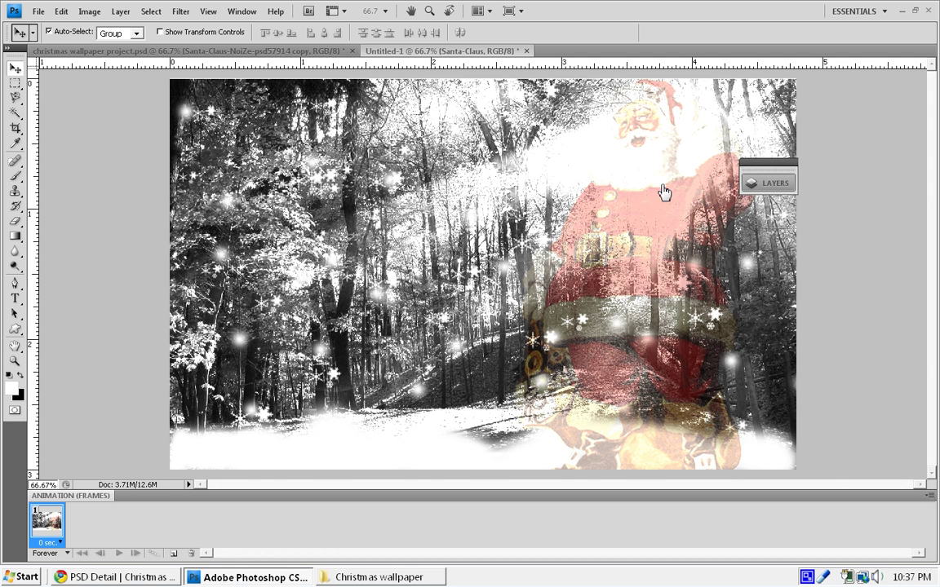
Place the Santa-Claus image at the lower right, scaled to about 40%.
{"action": "left_click", "coordinate": [39, 12]}
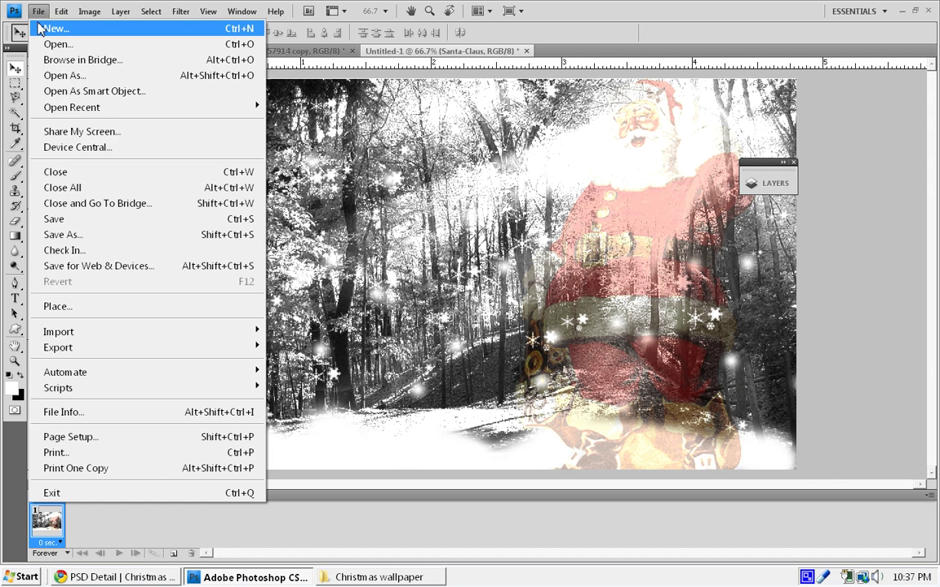
{"action": "left_click", "coordinate": [119, 306]}
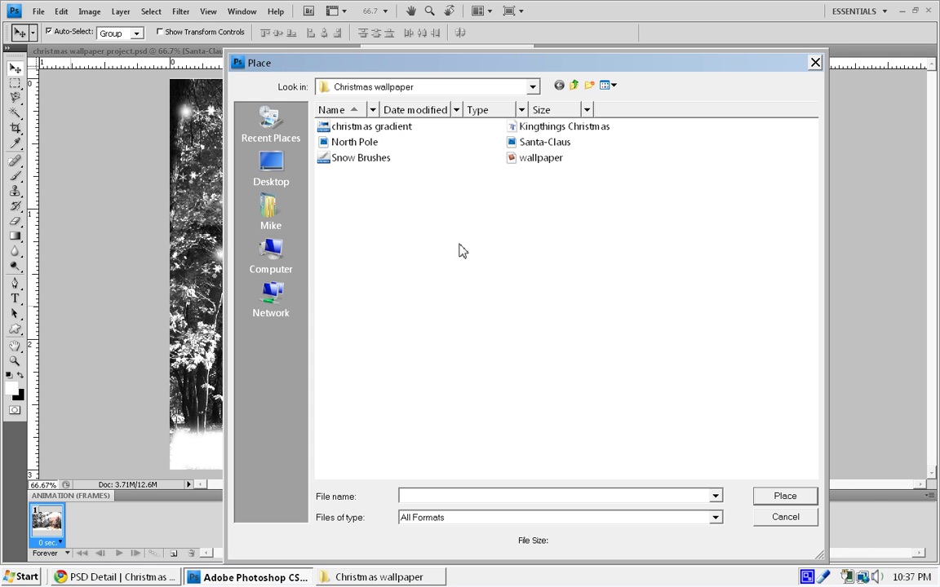
{"action": "double_click", "coordinate": [562, 143]}
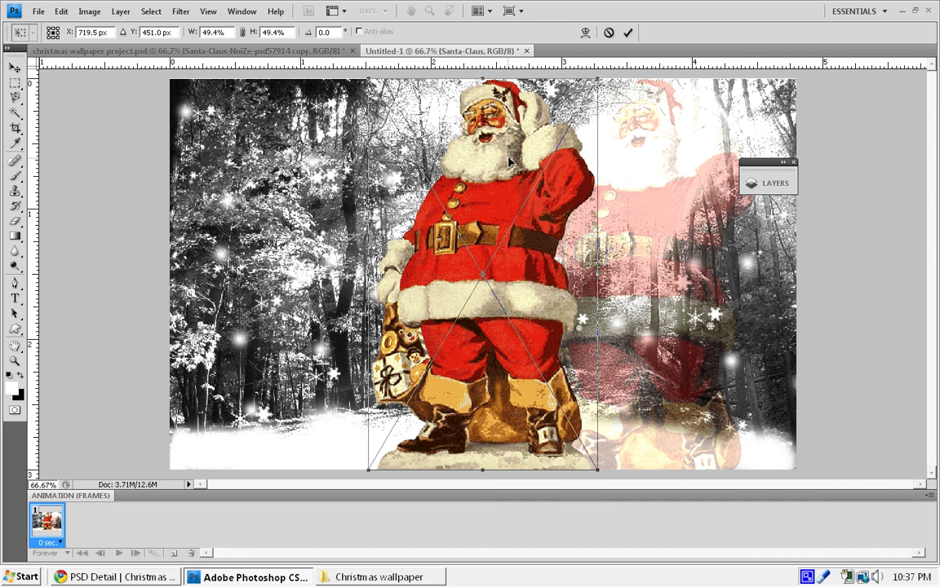
{"action": "left_click_drag", "start_coordinate": [588, 231], "coordinate": [669, 234]}
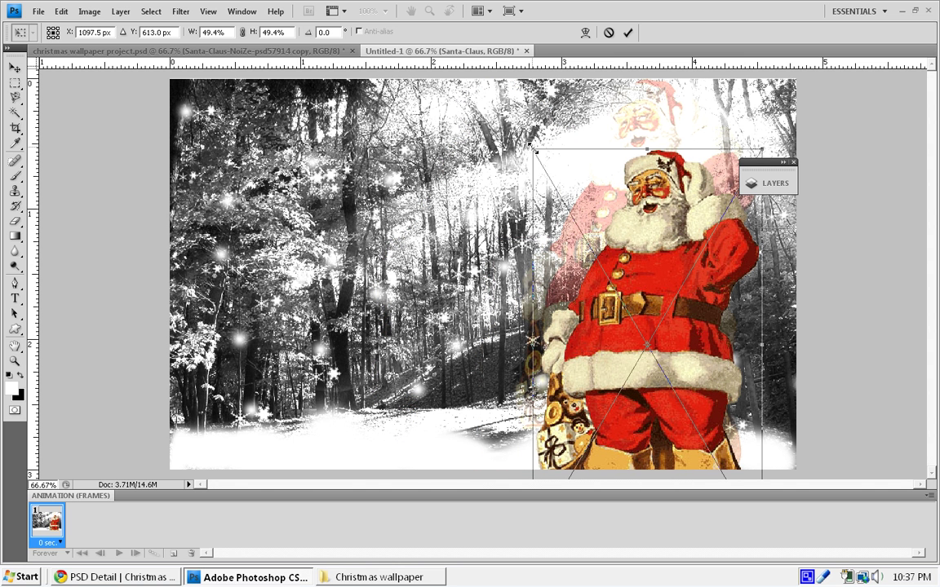
{"action": "left_click_drag", "start_coordinate": [536, 152], "coordinate": [607, 191]}
{"action": "key", "text": "Return"}
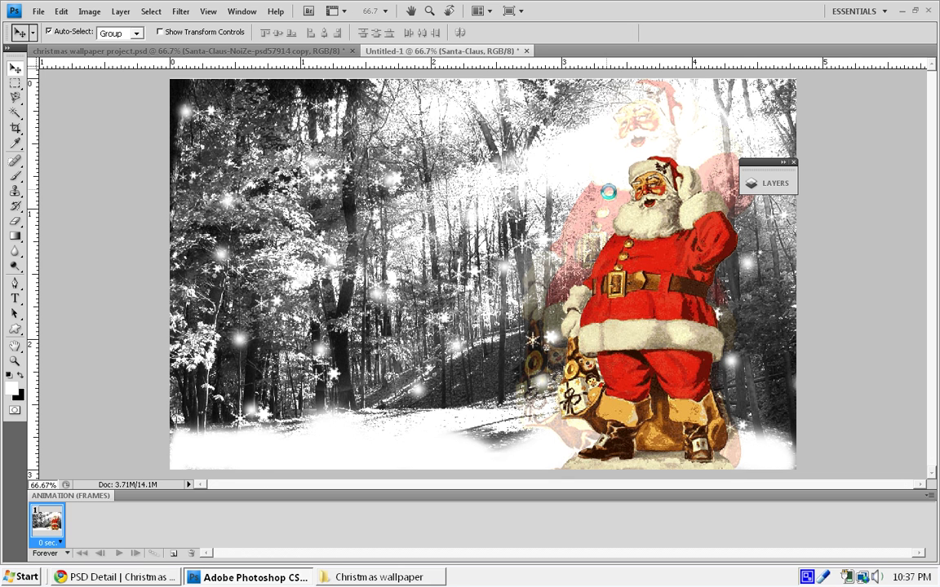
Place the North Pole sign in the lower-left snow at about 23% size.
{"action": "left_click", "coordinate": [38, 10]}
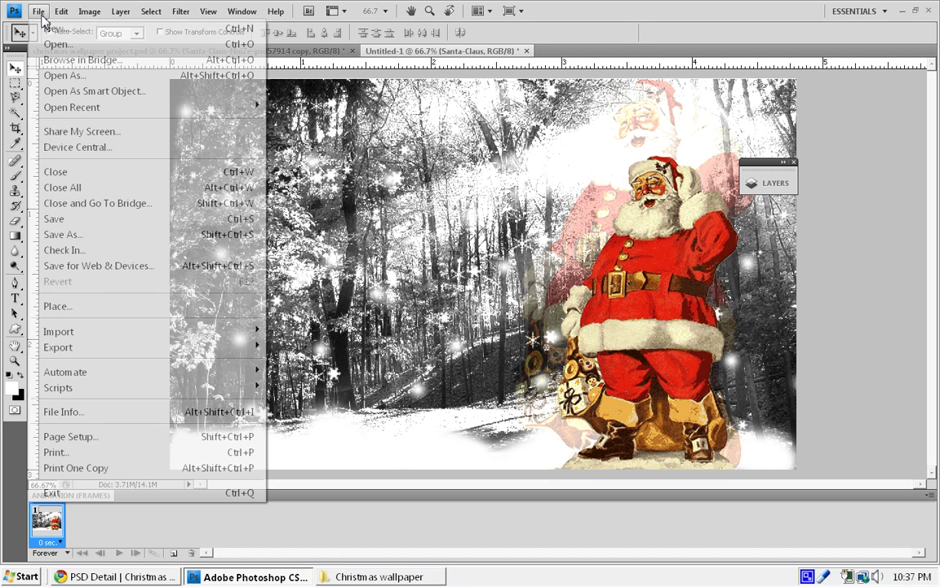
{"action": "left_click", "coordinate": [80, 309]}
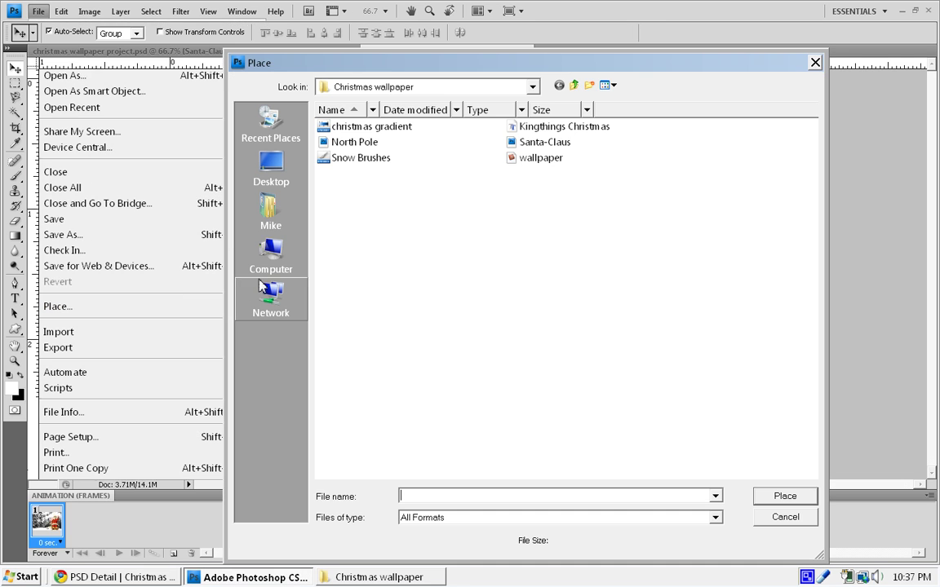
{"action": "double_click", "coordinate": [374, 145]}
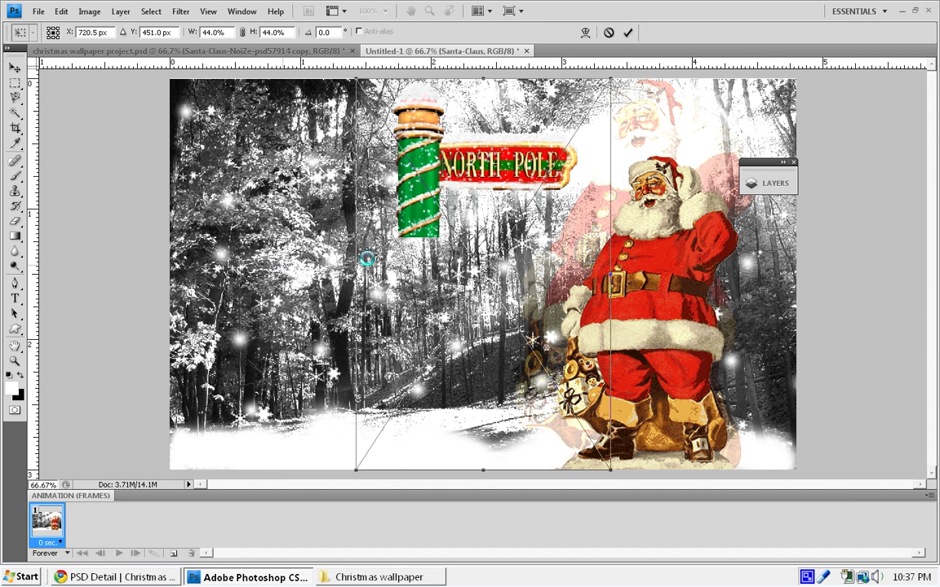
{"action": "left_click_drag", "start_coordinate": [422, 198], "coordinate": [421, 300]}
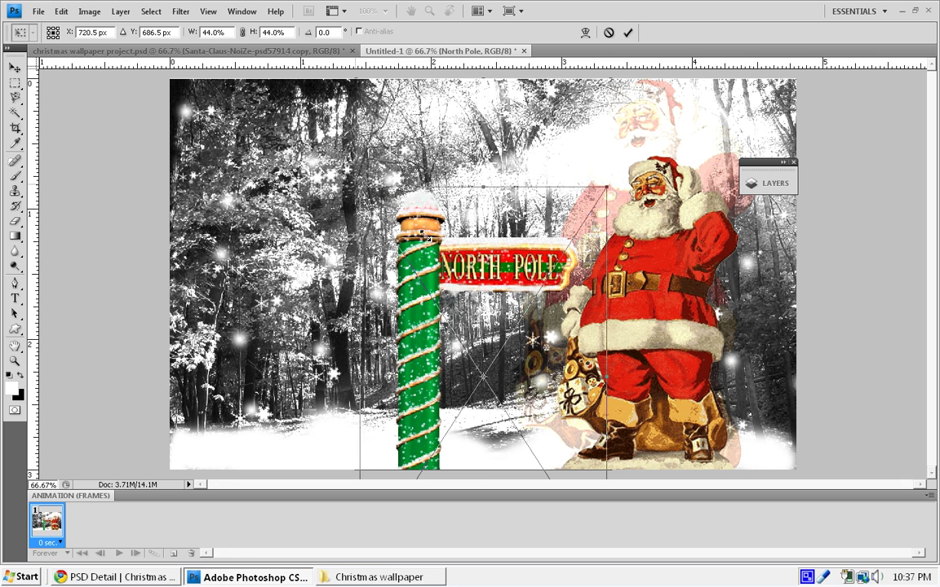
{"action": "left_click_drag", "start_coordinate": [357, 182], "coordinate": [456, 282]}
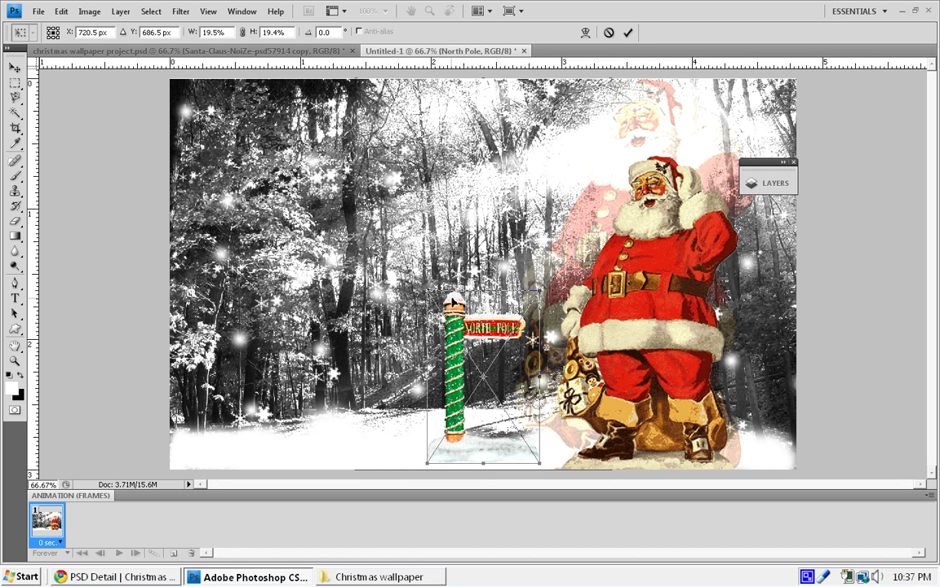
{"action": "left_click_drag", "start_coordinate": [483, 359], "coordinate": [337, 359]}
{"action": "mouse_move", "coordinate": [241, 249]}
{"action": "left_mouse_down"}
{"action": "mouse_move", "coordinate": [220, 217]}
{"action": "mouse_move", "coordinate": [233, 249]}
{"action": "left_mouse_up"}
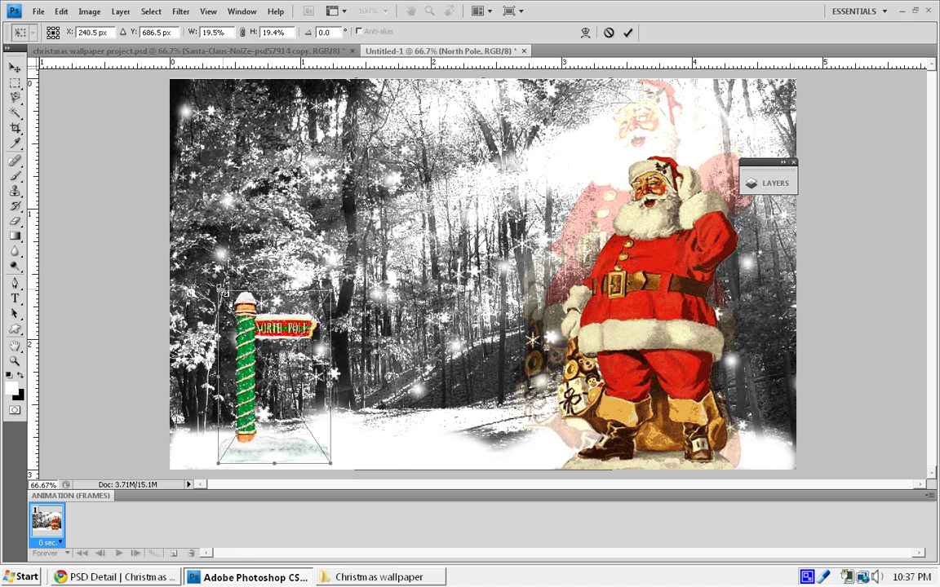
{"action": "left_click_drag", "start_coordinate": [220, 287], "coordinate": [206, 274]}
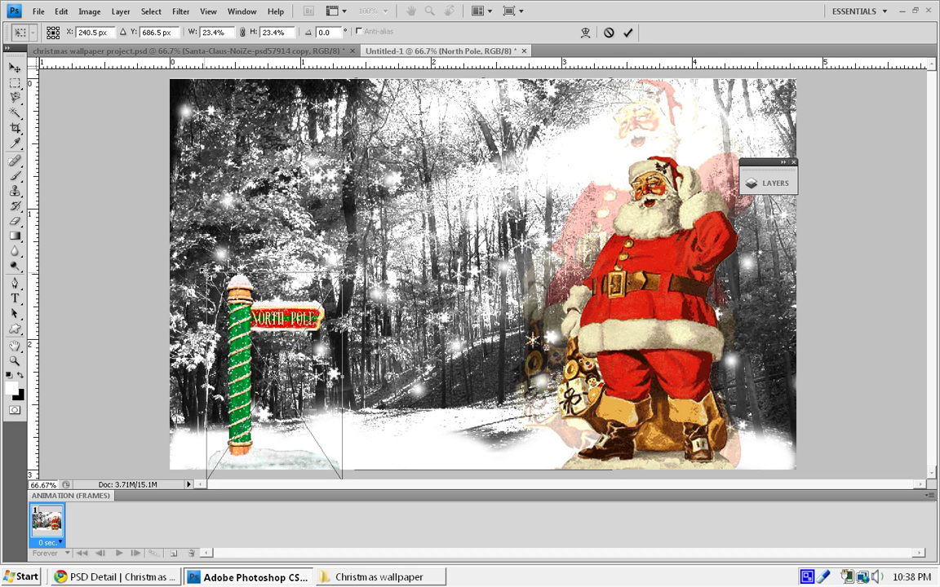
{"action": "key", "text": "Return"}
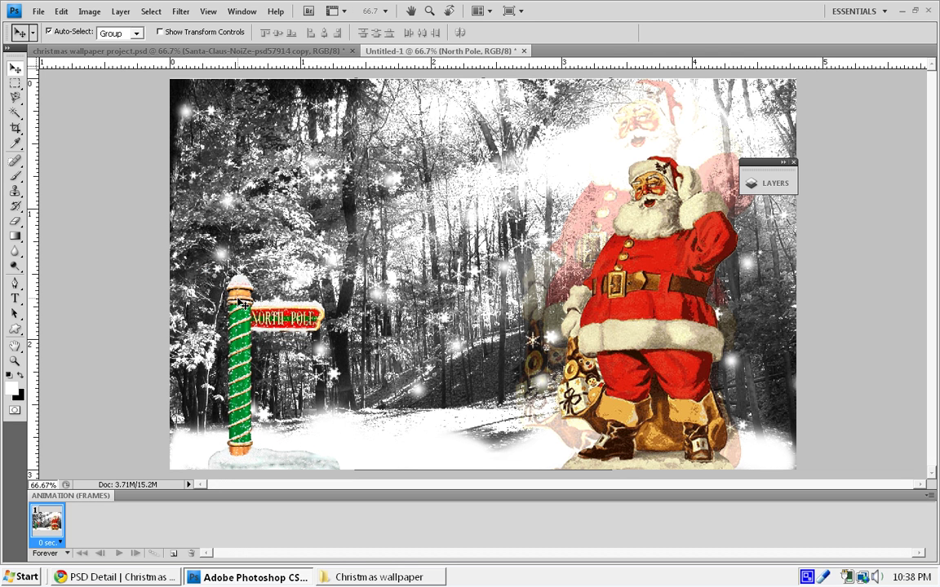
{"action": "left_click_drag", "start_coordinate": [242, 304], "coordinate": [231, 279]}
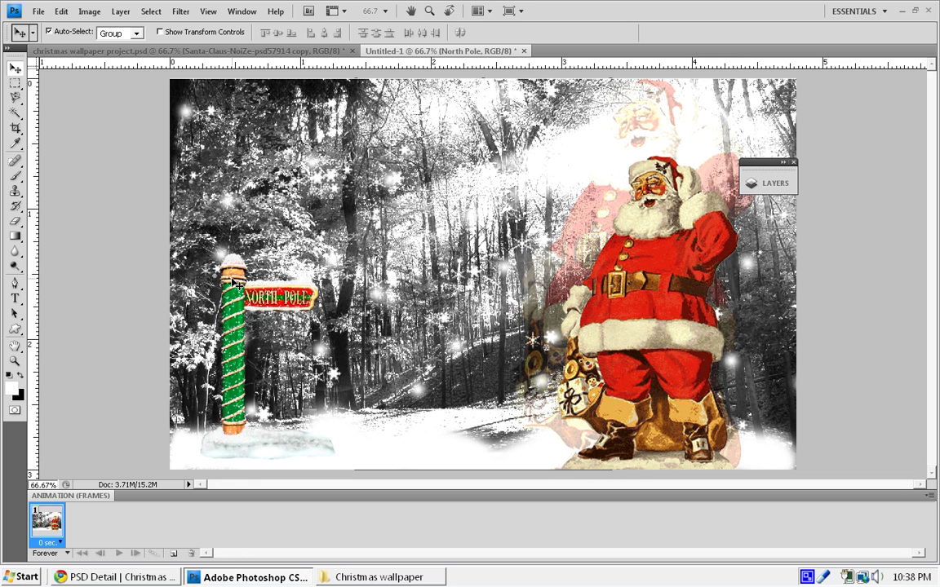
Move the North Pole layer down below the snow layer.
{"action": "left_click", "coordinate": [766, 183]}
{"action": "left_click_drag", "start_coordinate": [682, 253], "coordinate": [679, 344]}
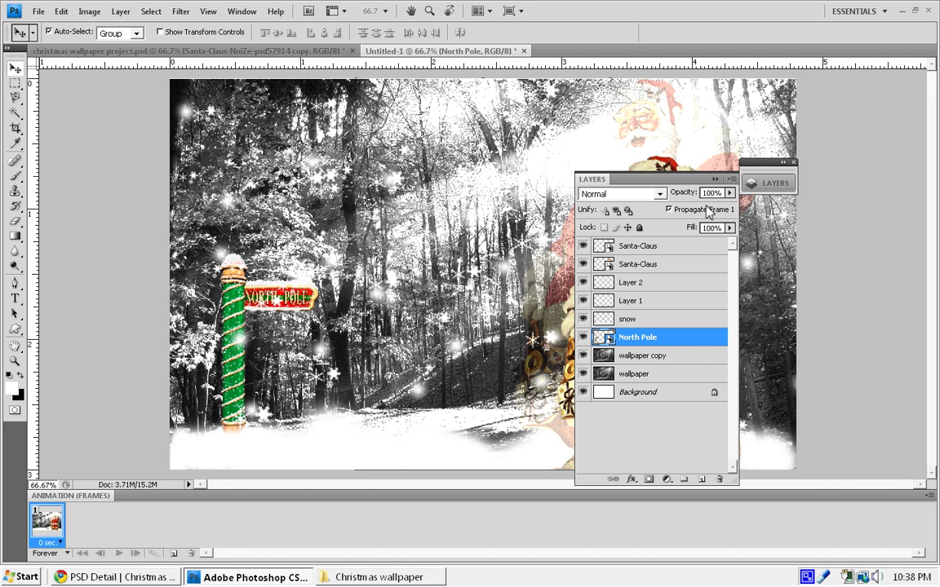
{"action": "left_click", "coordinate": [716, 179]}
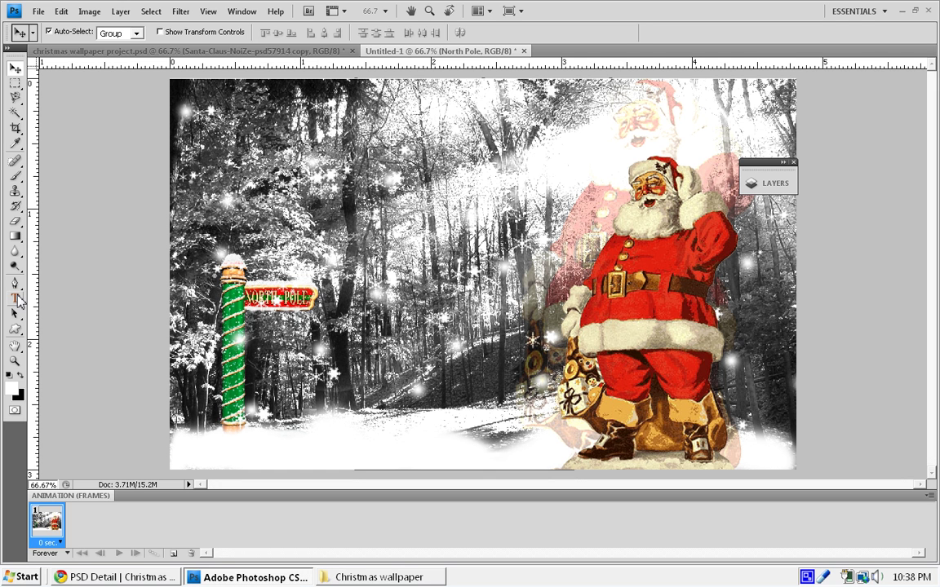
Start a 100 pt text layer at the lower left and type the Merry Christmas text.
{"action": "key", "text": "t"}
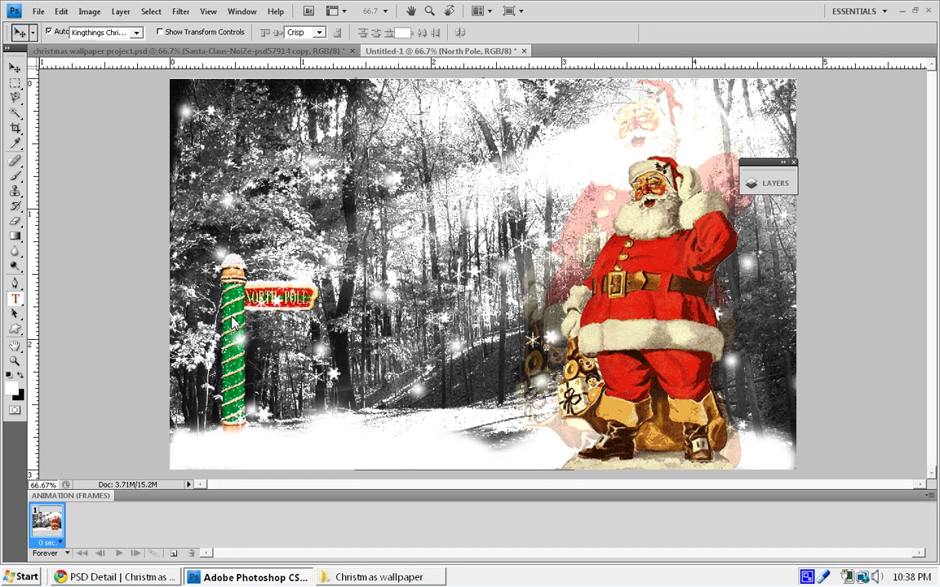
{"action": "left_click", "coordinate": [204, 449]}
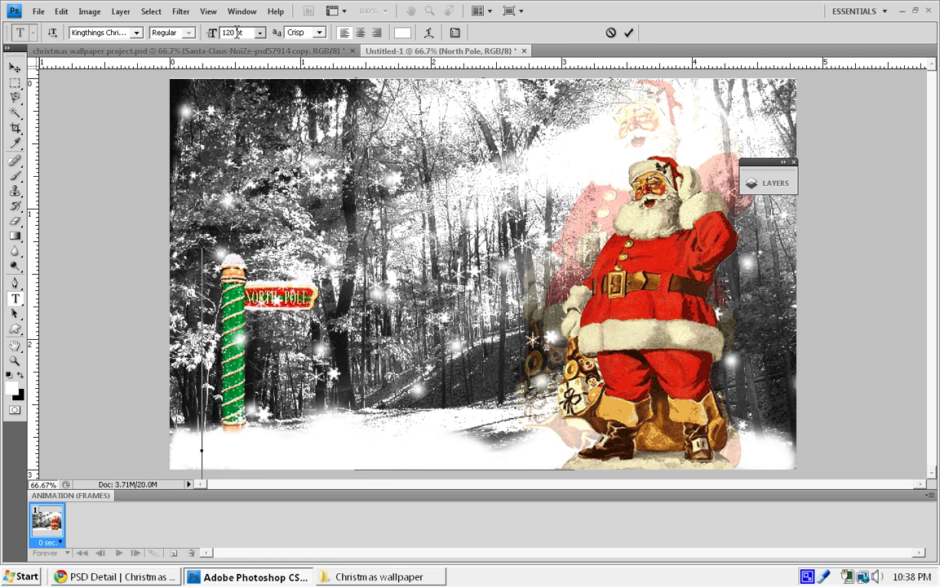
{"action": "left_click", "coordinate": [211, 33]}
{"action": "key", "text": "Return"}
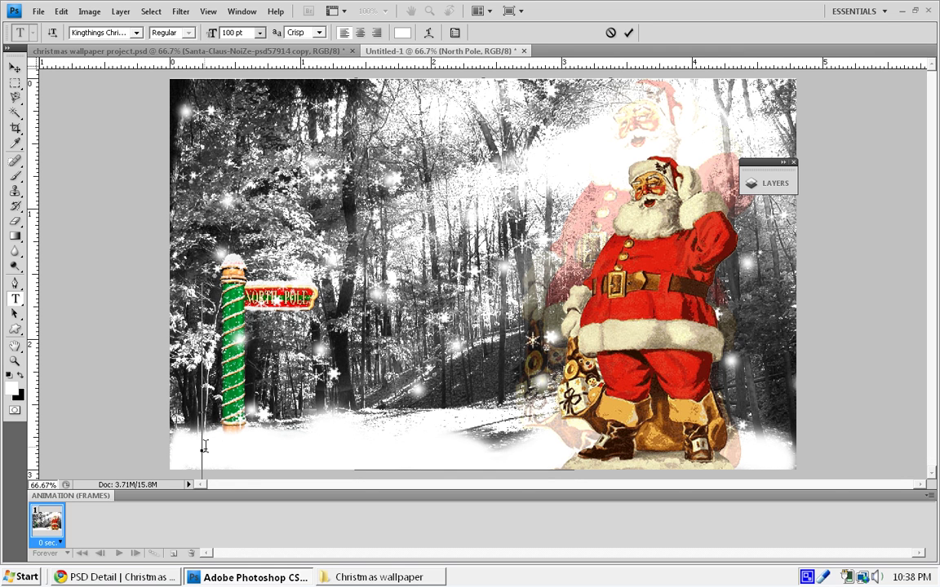
{"action": "type", "text": "Mer"}
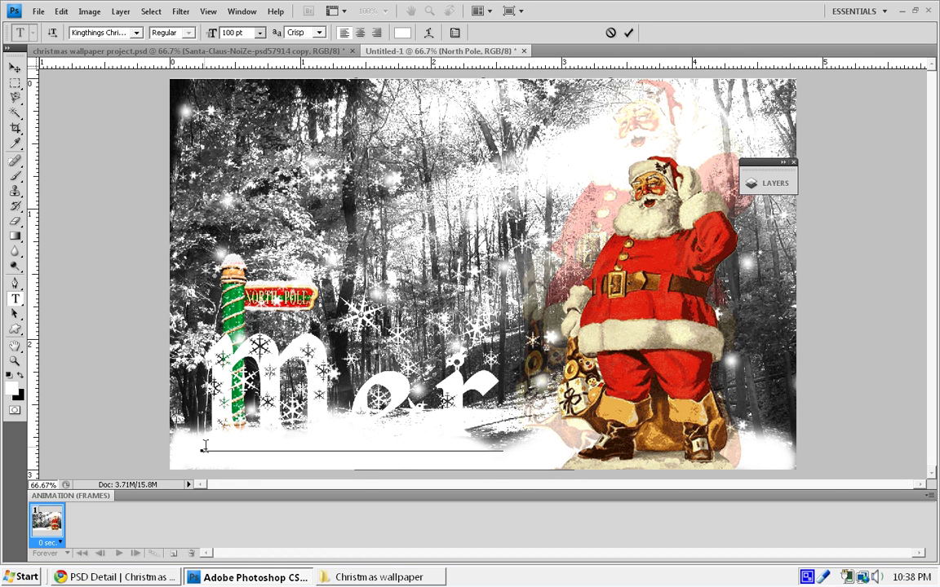
{"action": "type", "text": "ry C"}
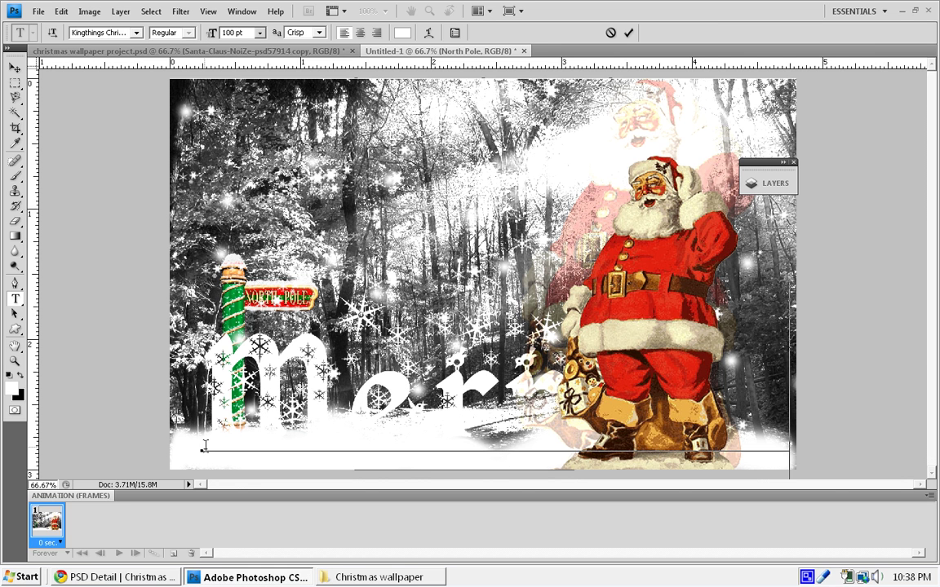
{"action": "type", "text": "h"}
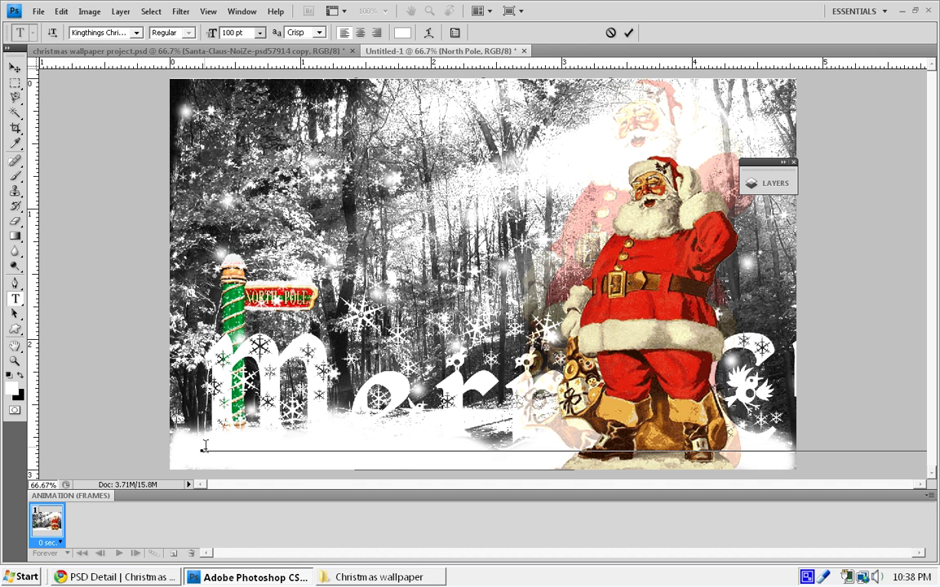
Resize all the text through 60 and 36 down to 30 pt and commit it.
{"action": "key", "text": "ctrl+a"}
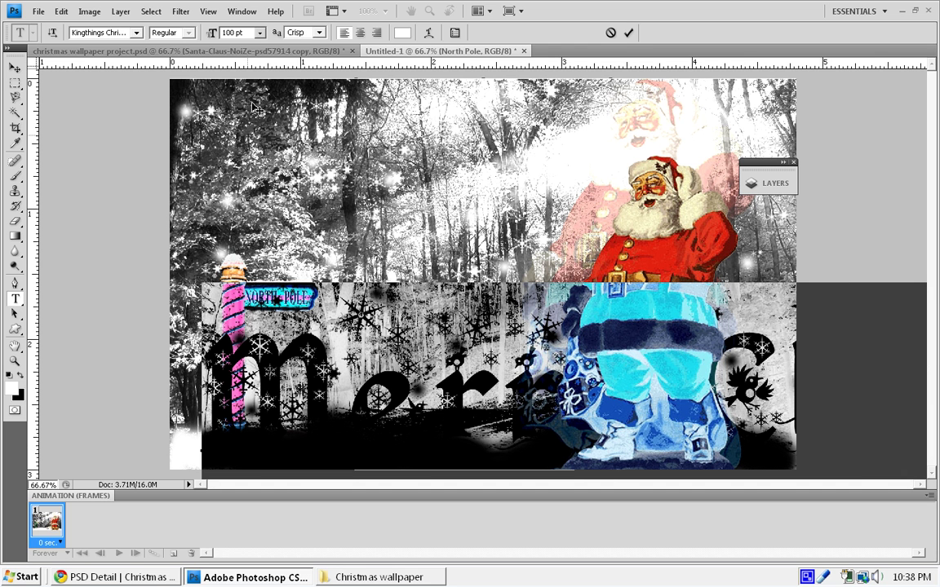
{"action": "left_click", "coordinate": [260, 33]}
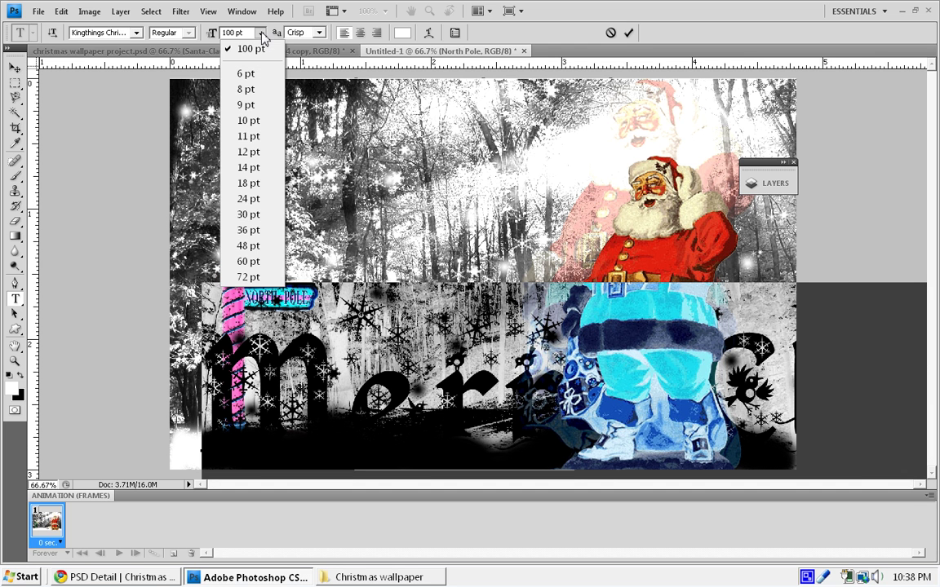
{"action": "left_click", "coordinate": [249, 261]}
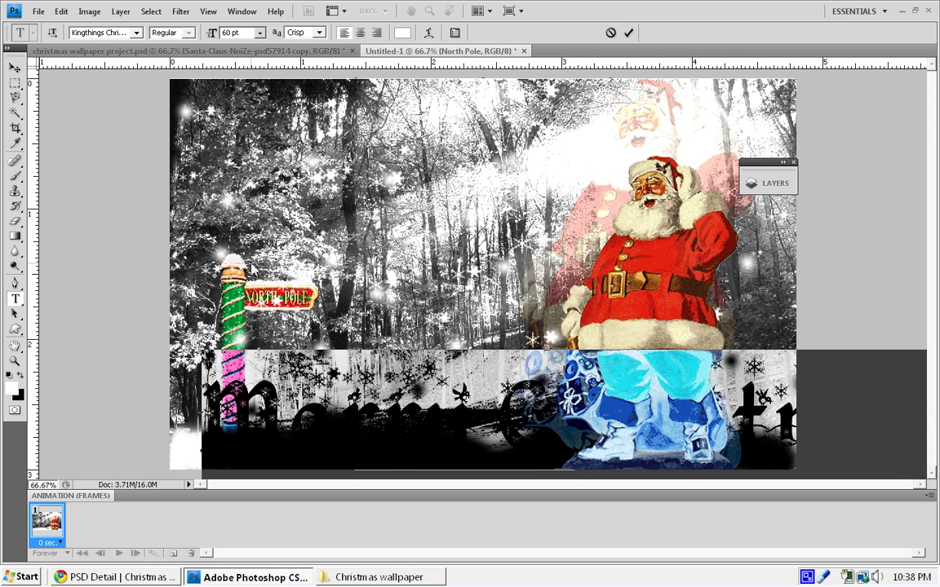
{"action": "left_click", "coordinate": [259, 33]}
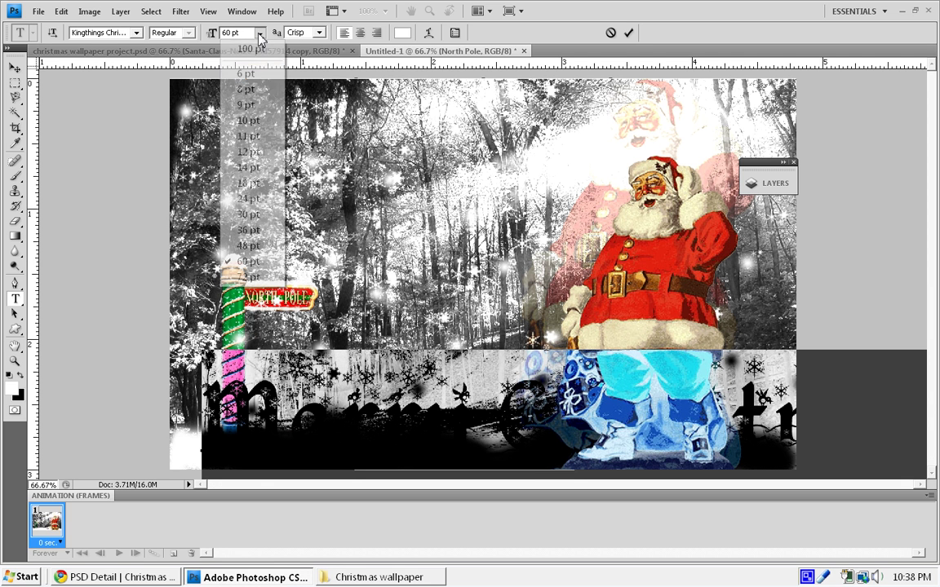
{"action": "left_click", "coordinate": [248, 230]}
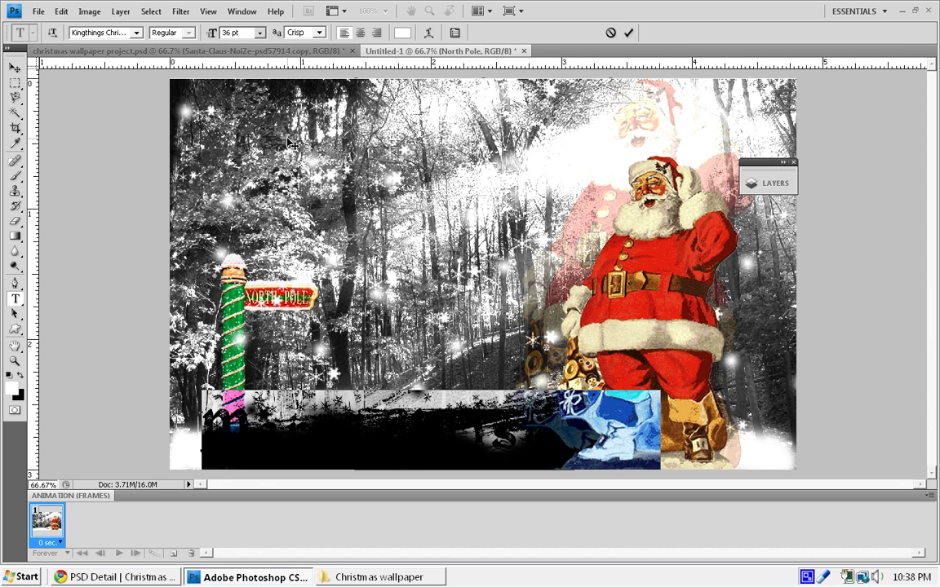
{"action": "left_click", "coordinate": [259, 32]}
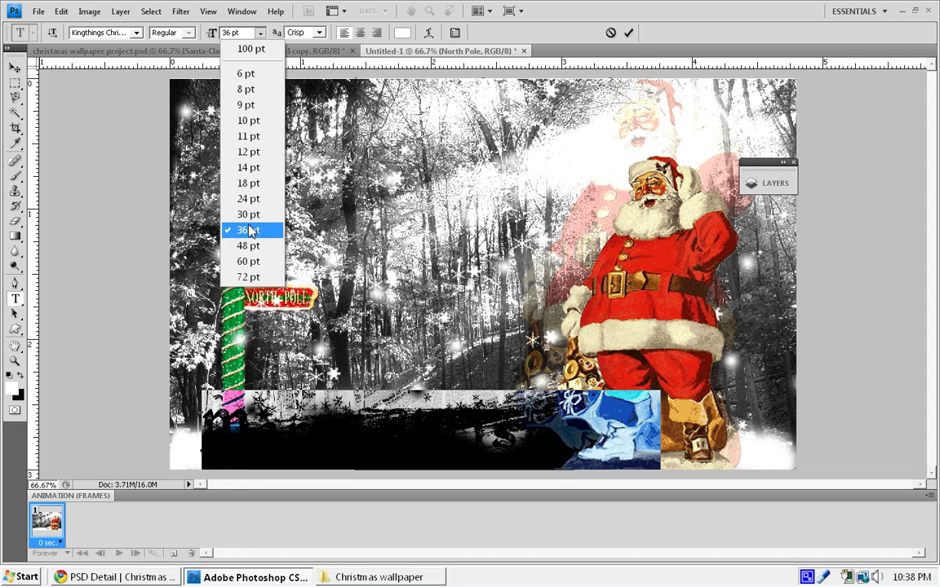
{"action": "left_click", "coordinate": [248, 215]}
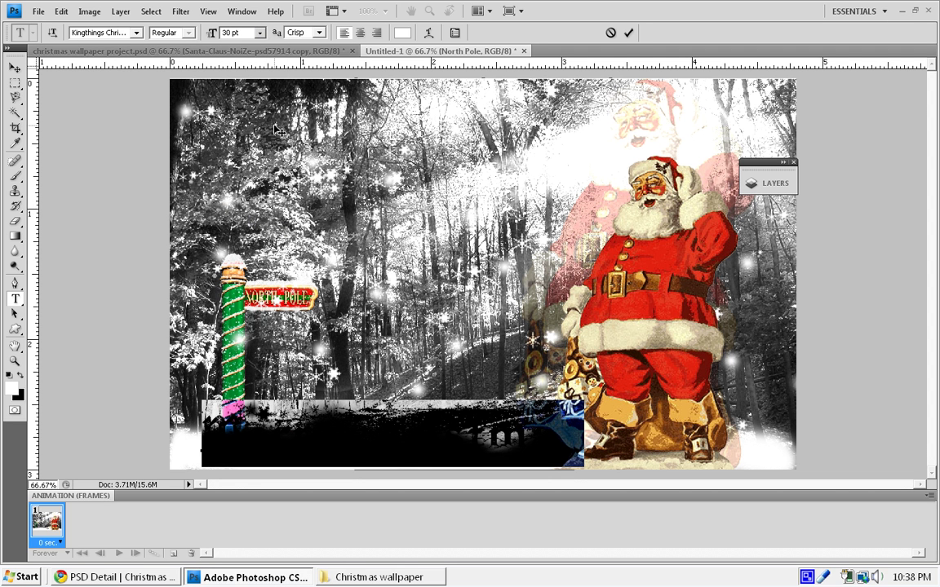
{"action": "left_click", "coordinate": [278, 78]}
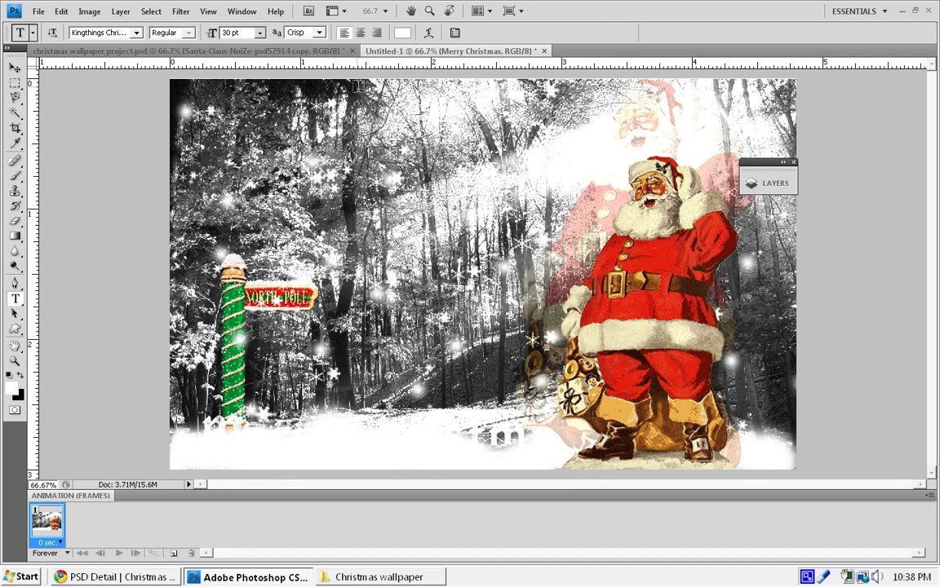
Move the Merry Christmas layer to the top of the layer stack.
{"action": "left_click", "coordinate": [14, 67]}
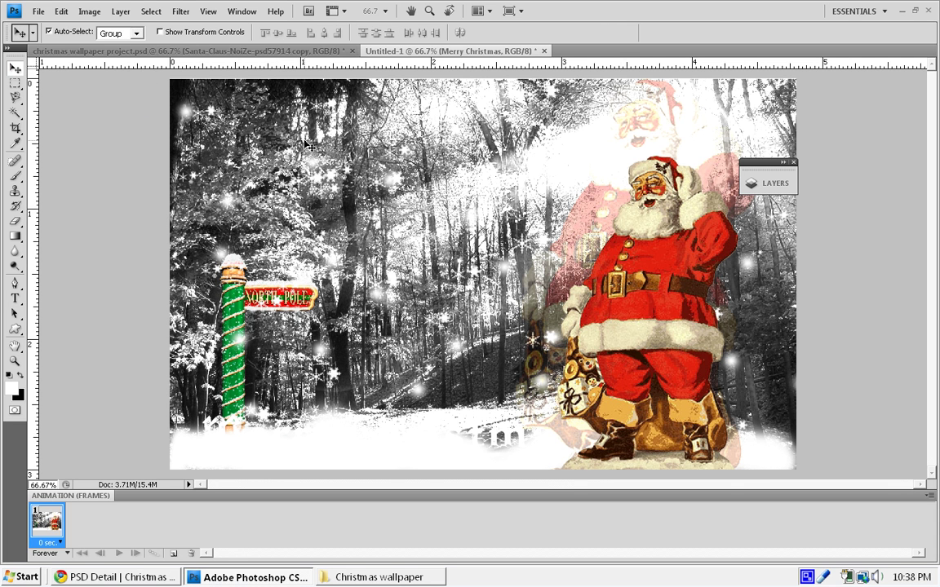
{"action": "left_click", "coordinate": [777, 187]}
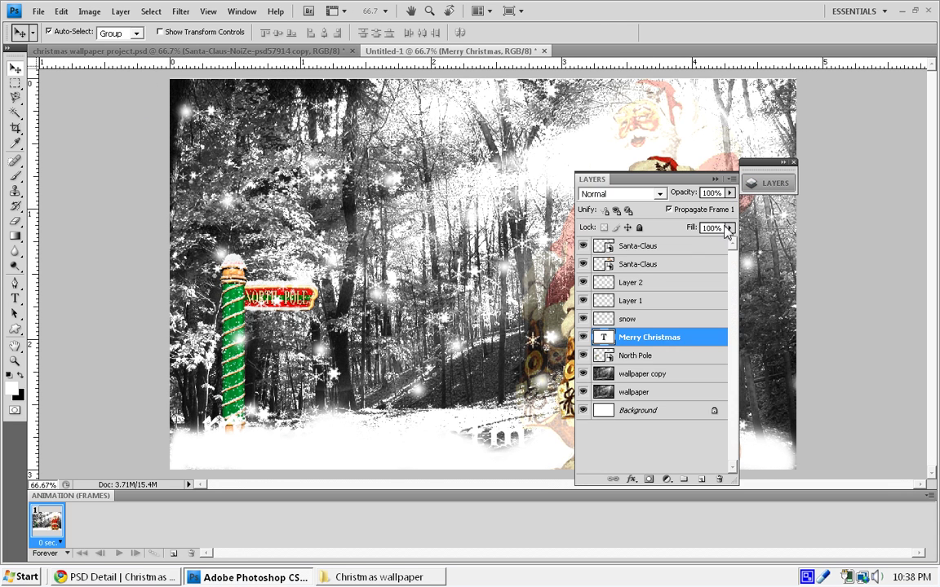
{"action": "left_click_drag", "start_coordinate": [698, 340], "coordinate": [703, 253]}
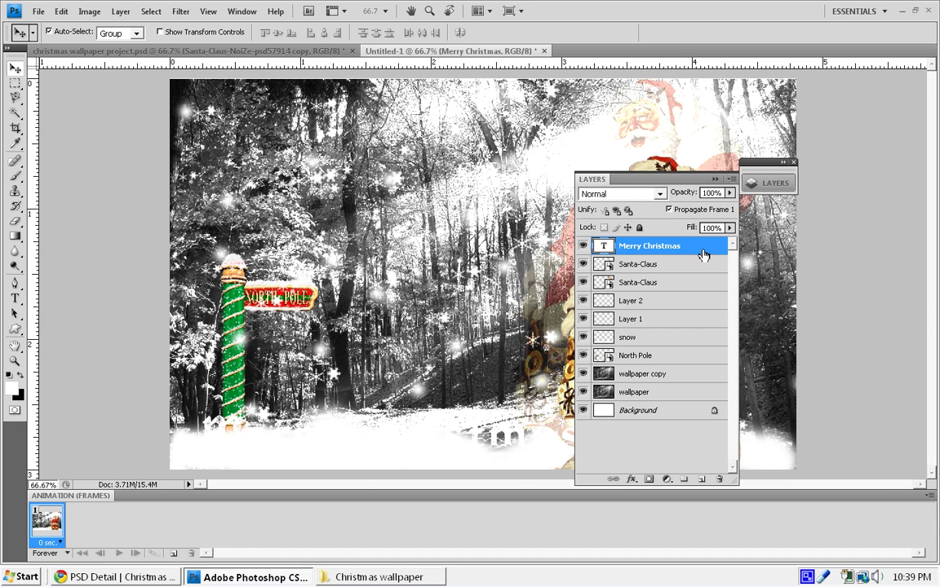
Add a drop shadow, inner shadow at distance 1, 1 px 60% stroke and gradient overlay.
{"action": "double_click", "coordinate": [703, 254]}
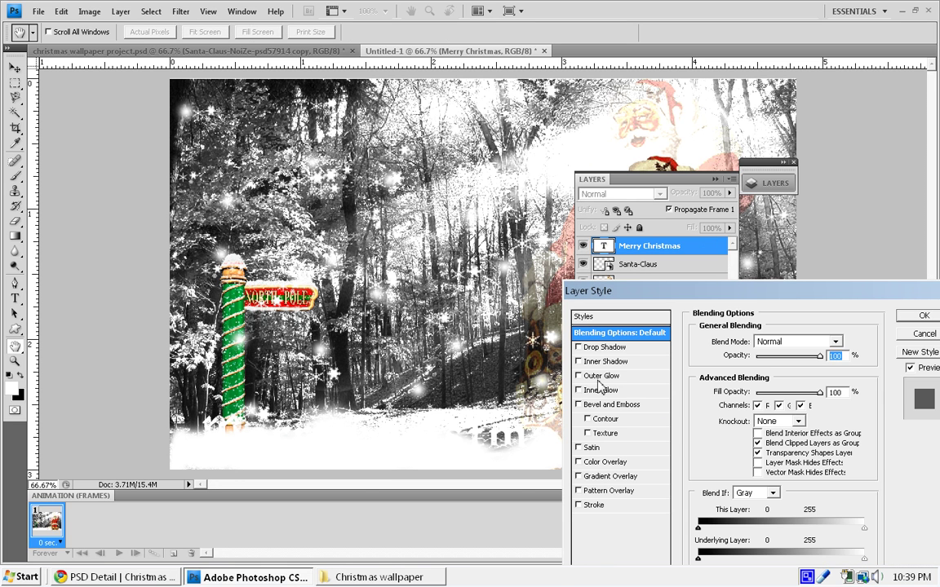
{"action": "left_click", "coordinate": [578, 347]}
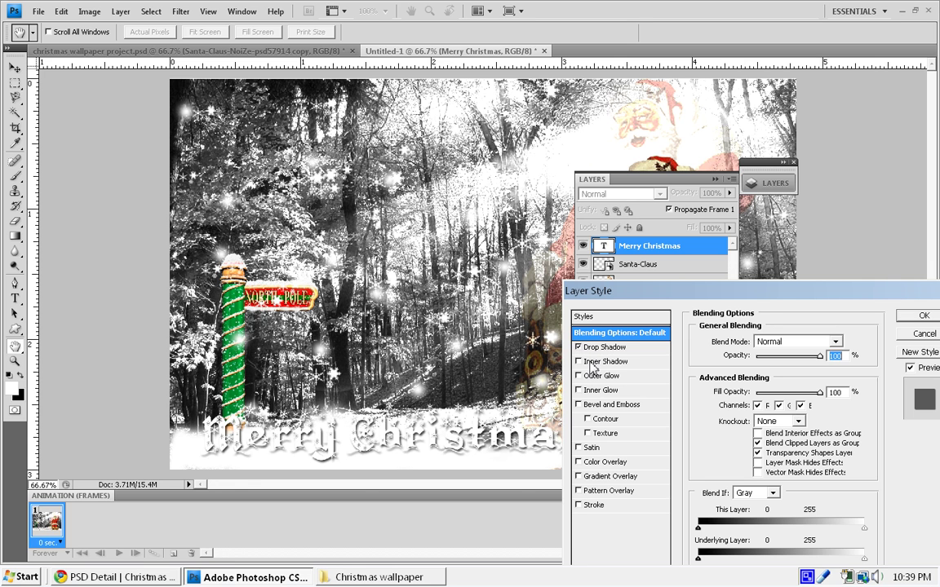
{"action": "left_click", "coordinate": [579, 361]}
{"action": "left_click", "coordinate": [607, 362]}
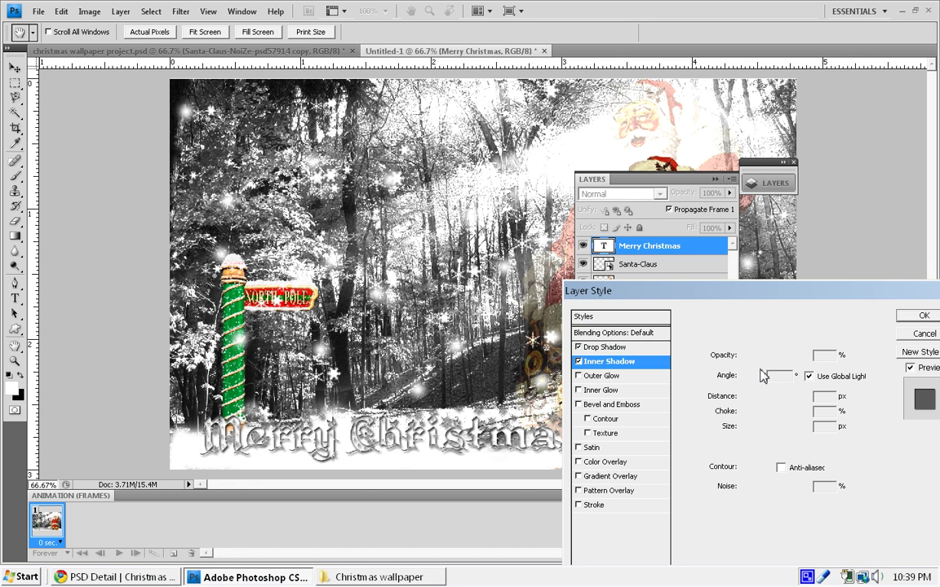
{"action": "left_click_drag", "start_coordinate": [747, 400], "coordinate": [742, 401]}
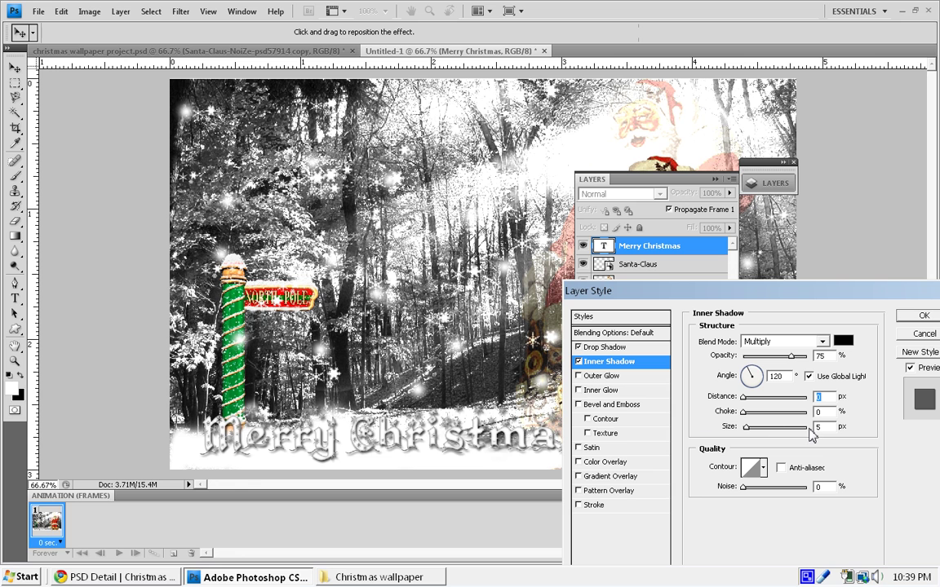
{"action": "left_click", "coordinate": [578, 506]}
{"action": "left_click", "coordinate": [595, 505]}
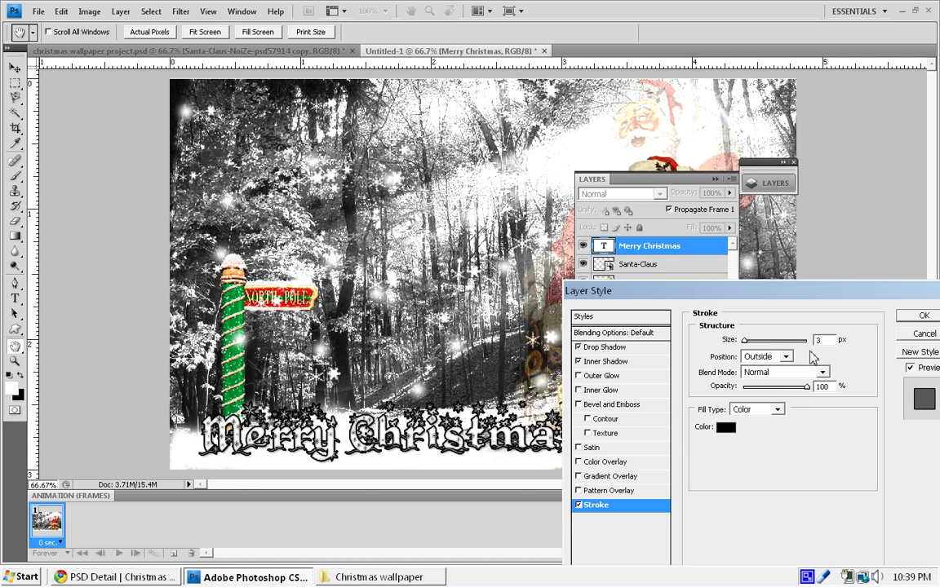
{"action": "type", "text": "1"}
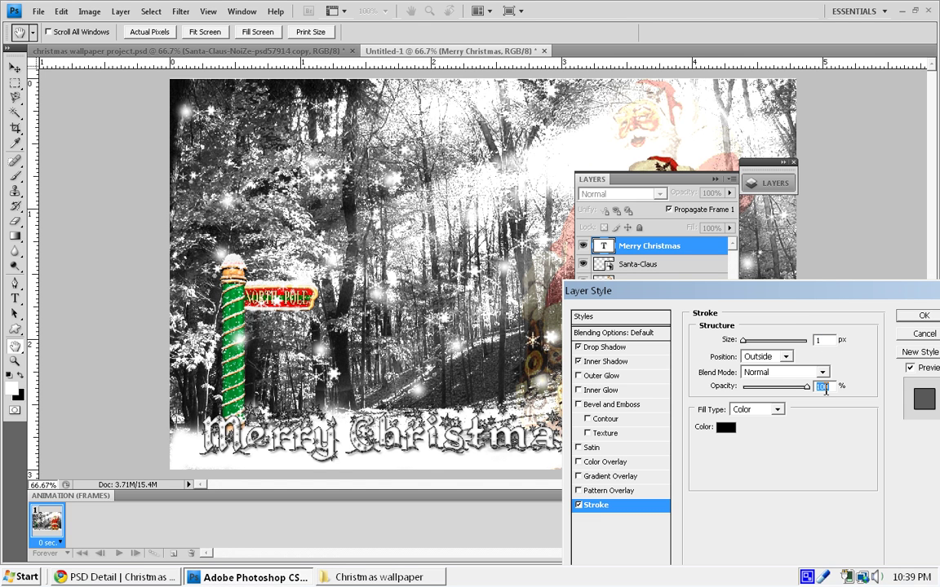
{"action": "type", "text": "60"}
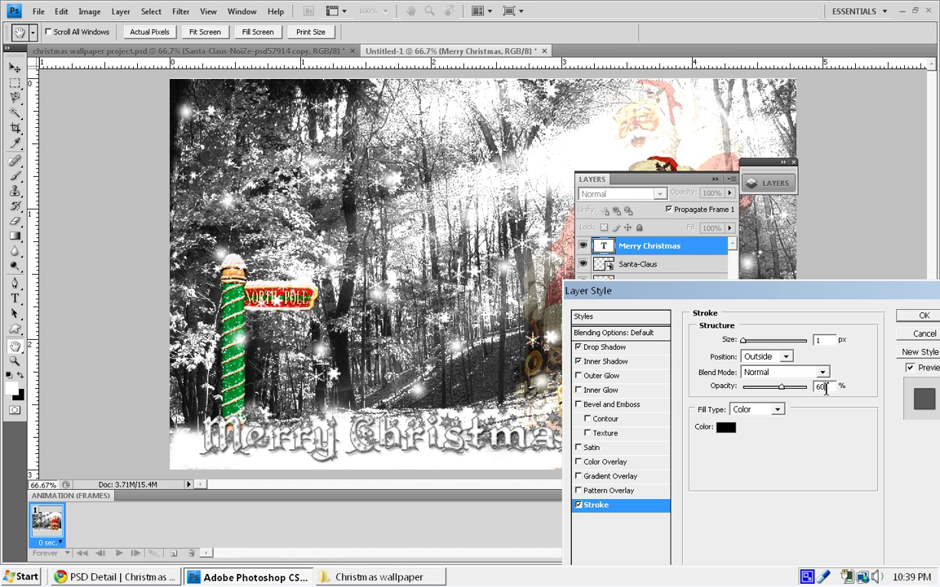
{"action": "left_click", "coordinate": [602, 478]}
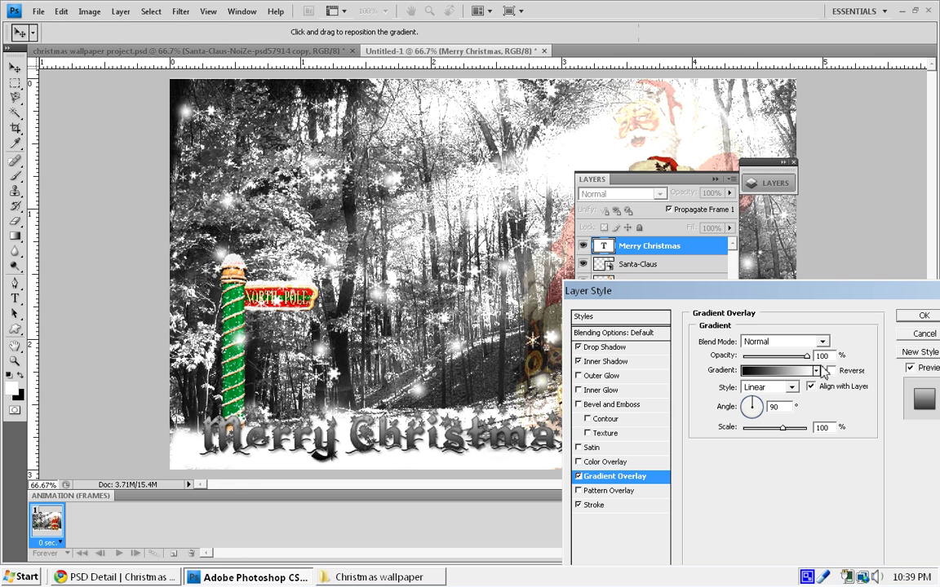
Choose the red-green preset gradient for the text's gradient overlay.
{"action": "left_click", "coordinate": [816, 371]}
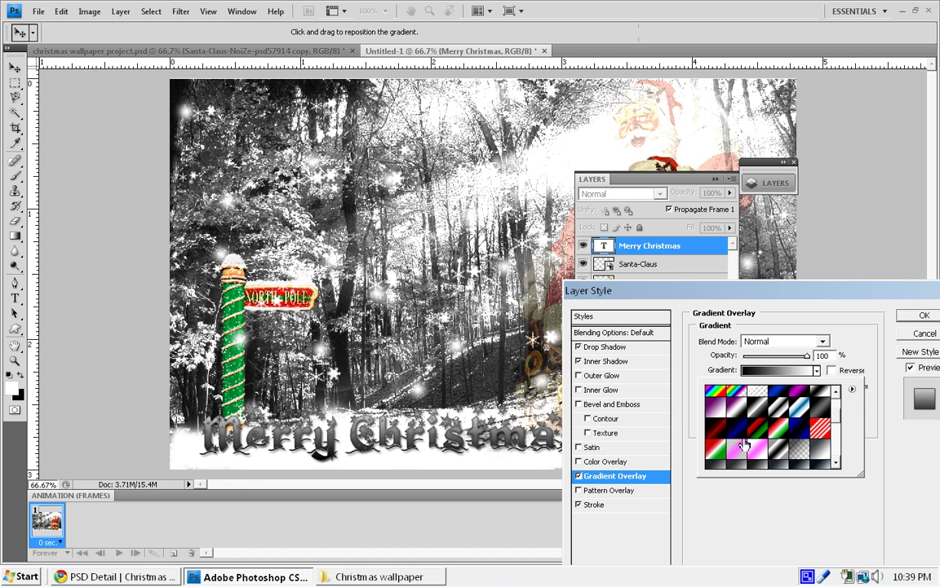
{"action": "left_click", "coordinate": [777, 432]}
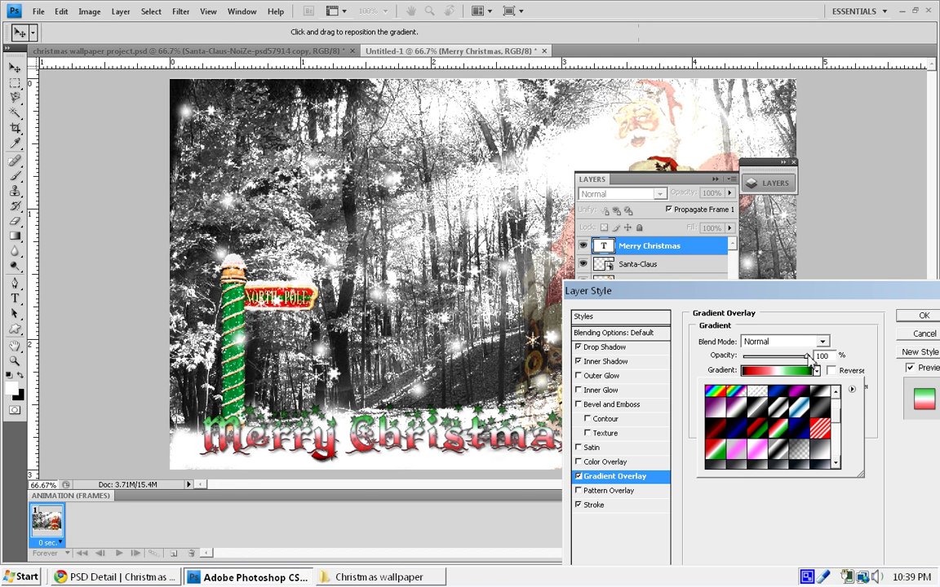
{"action": "left_click", "coordinate": [855, 348]}
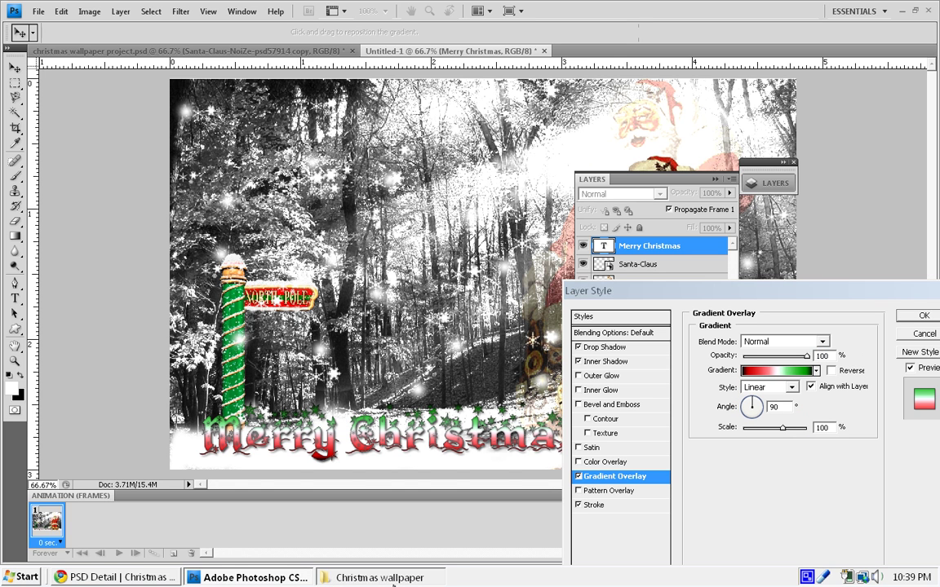
{"action": "left_click", "coordinate": [382, 578]}
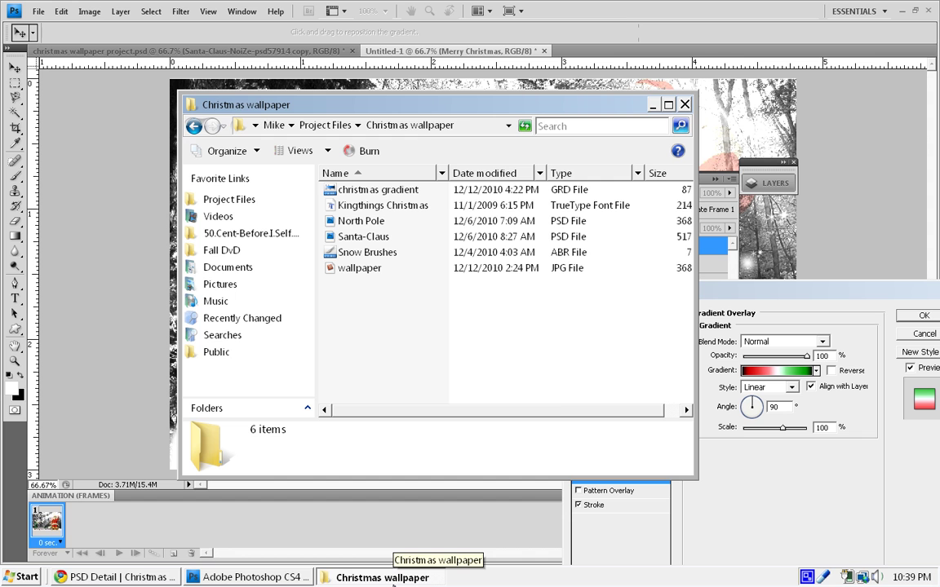
{"action": "left_click", "coordinate": [417, 579]}
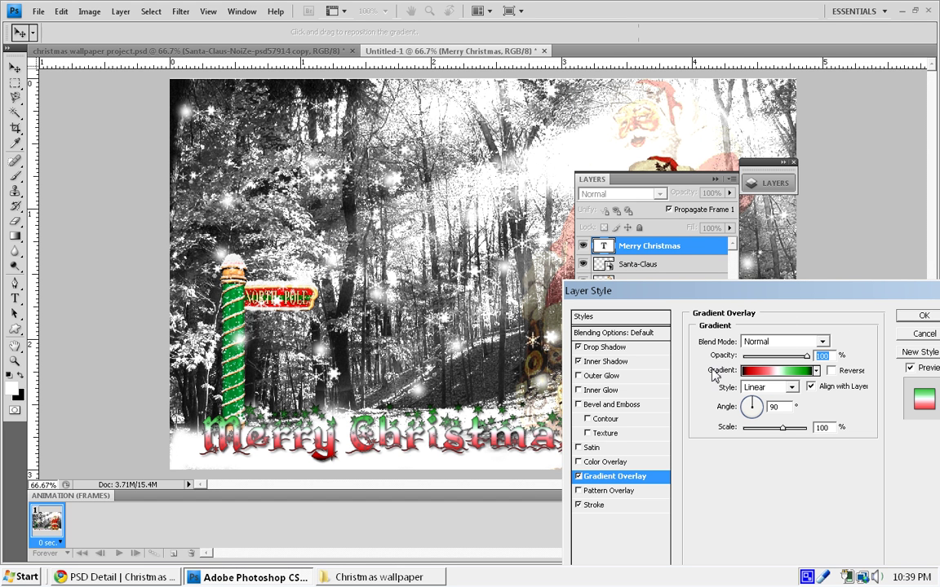
Apply the layer style, collapse the Layers panel, and nudge the text slightly left.
{"action": "left_click", "coordinate": [924, 317]}
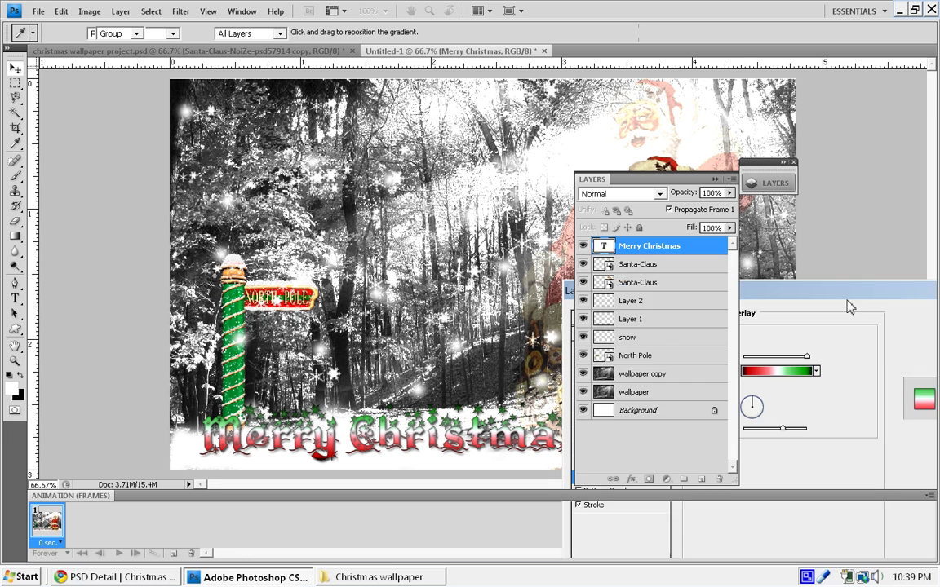
{"action": "left_click", "coordinate": [724, 247]}
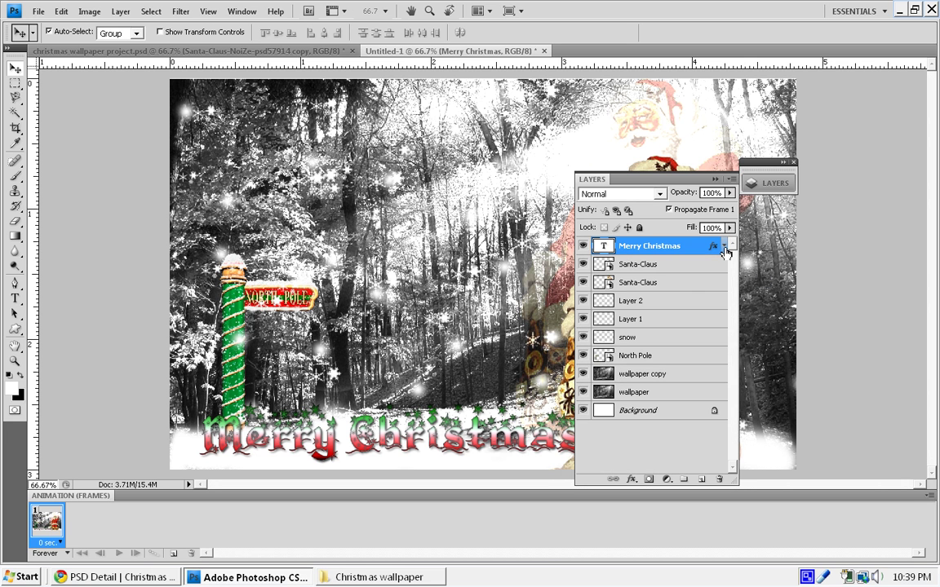
{"action": "left_click", "coordinate": [716, 178]}
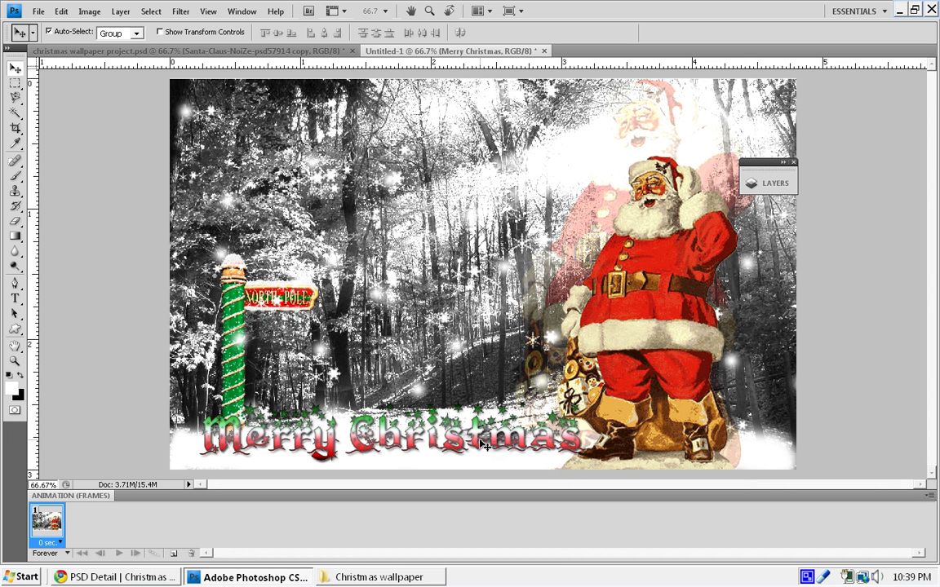
{"action": "left_click_drag", "start_coordinate": [475, 439], "coordinate": [452, 442]}
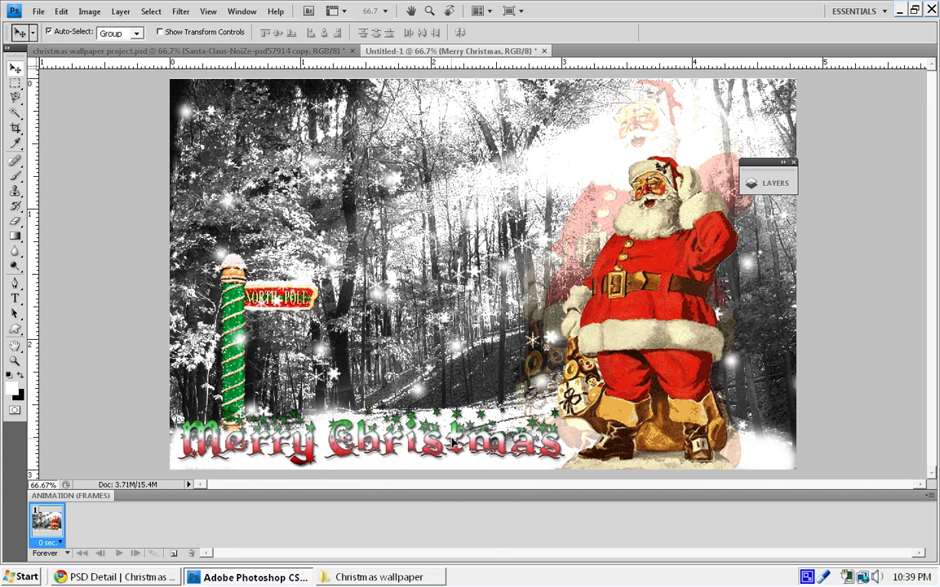